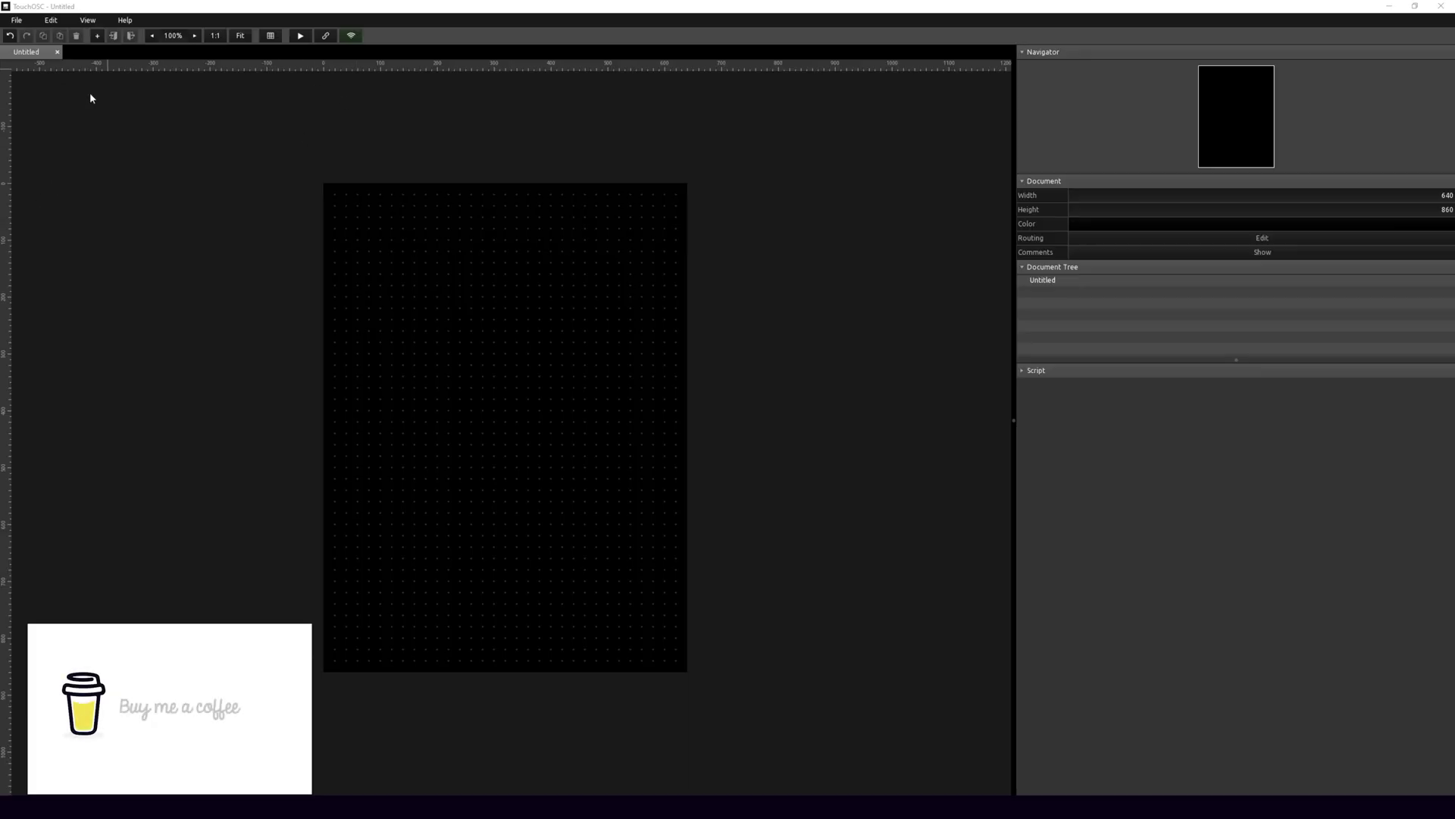
Set the document size to Width 820 and Height 640, making the canvas landscape.
left_click(636, 405)
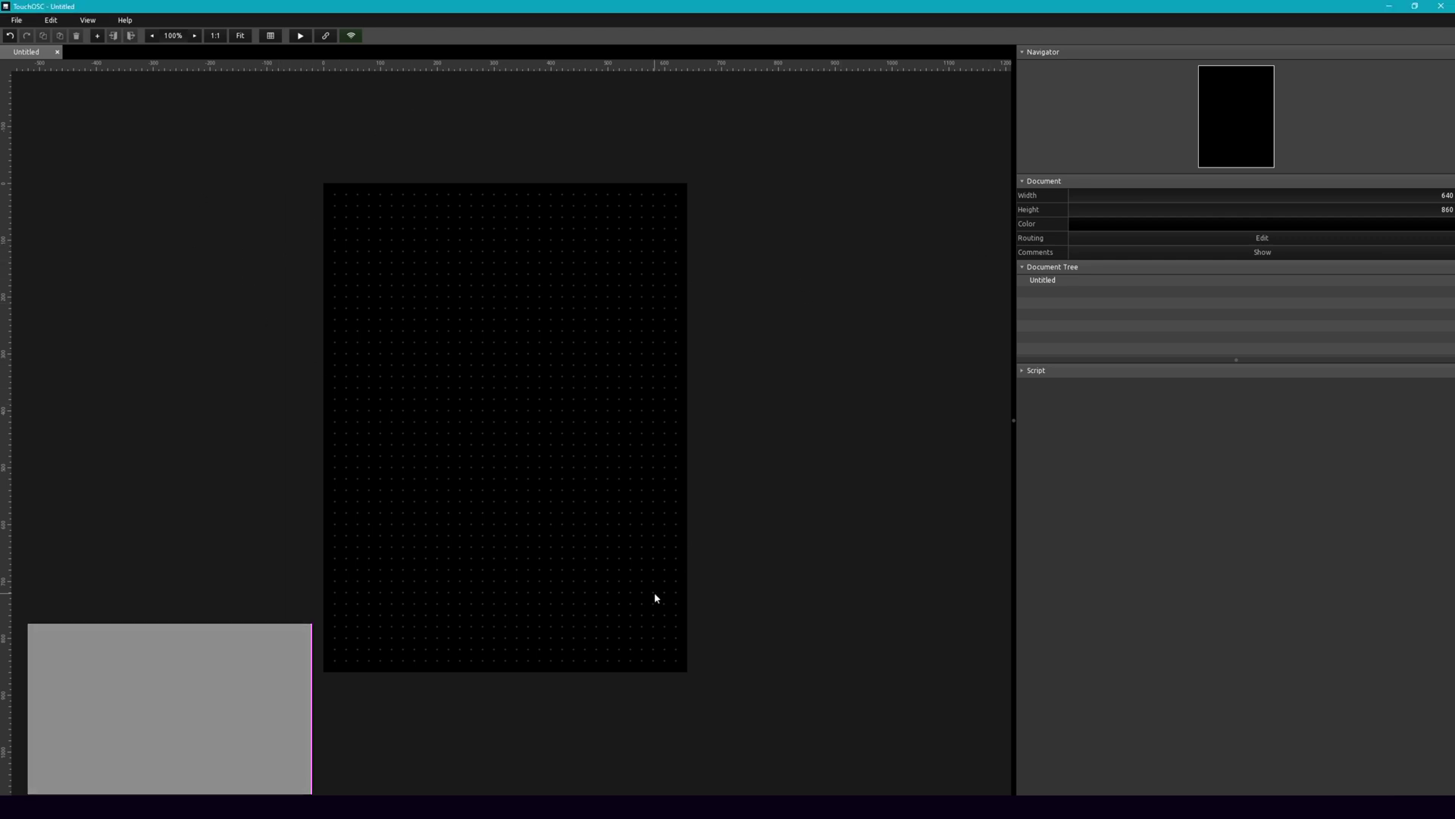
left_click(1404, 209)
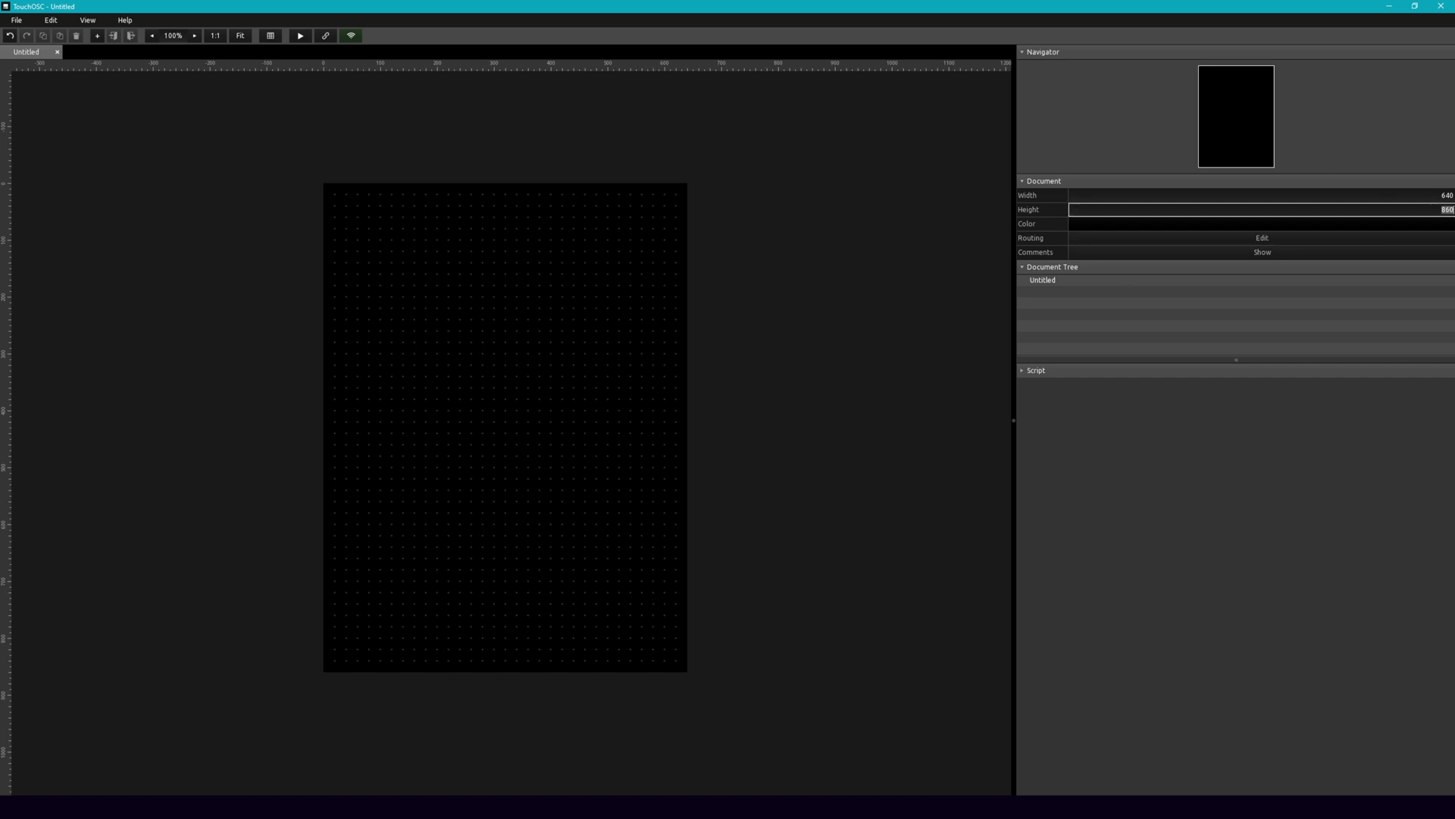
left_click(1403, 196)
type("820")
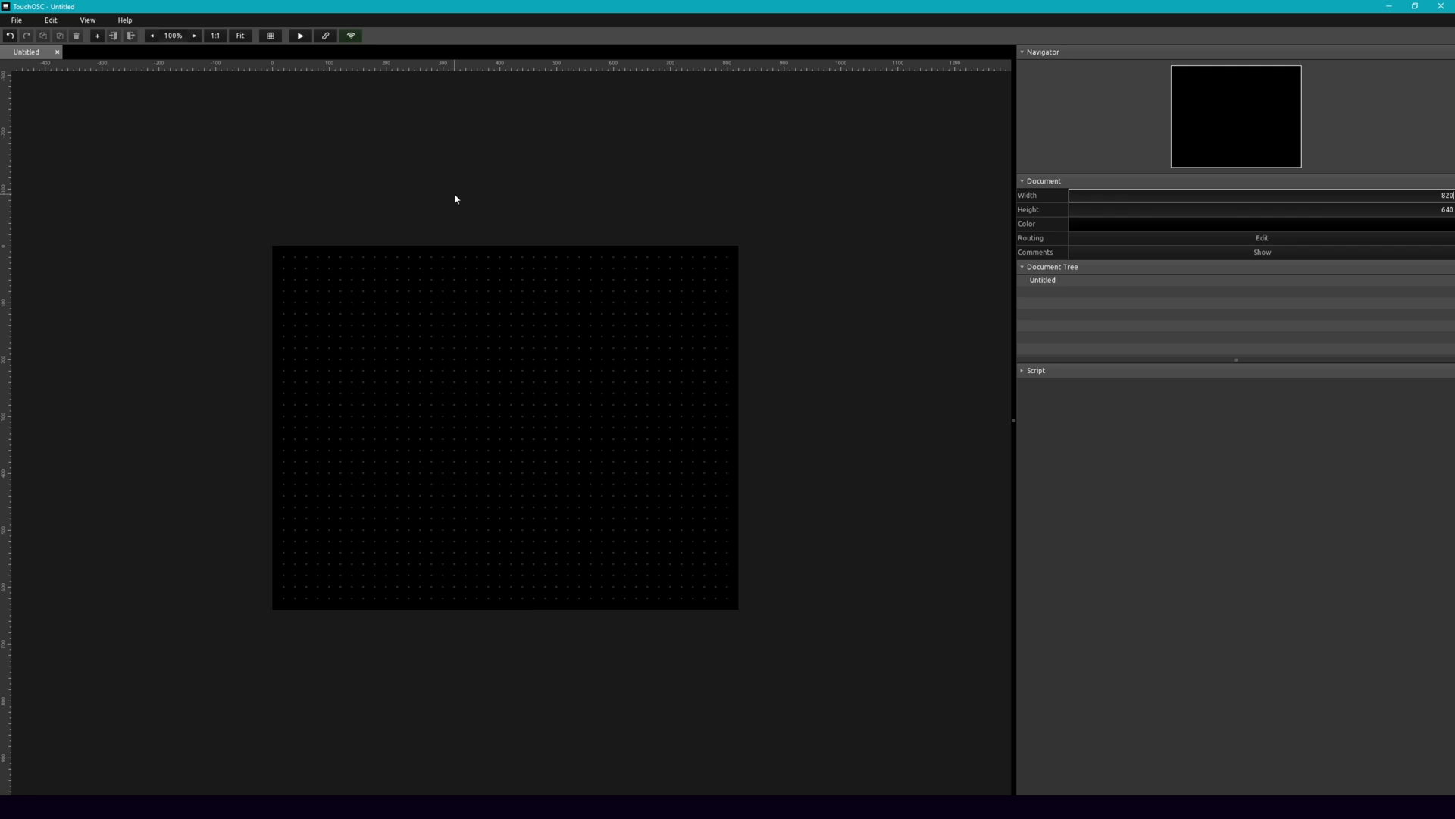
right_click(455, 321)
key("Escape")
right_click(454, 322)
left_click(476, 345)
left_click(579, 340)
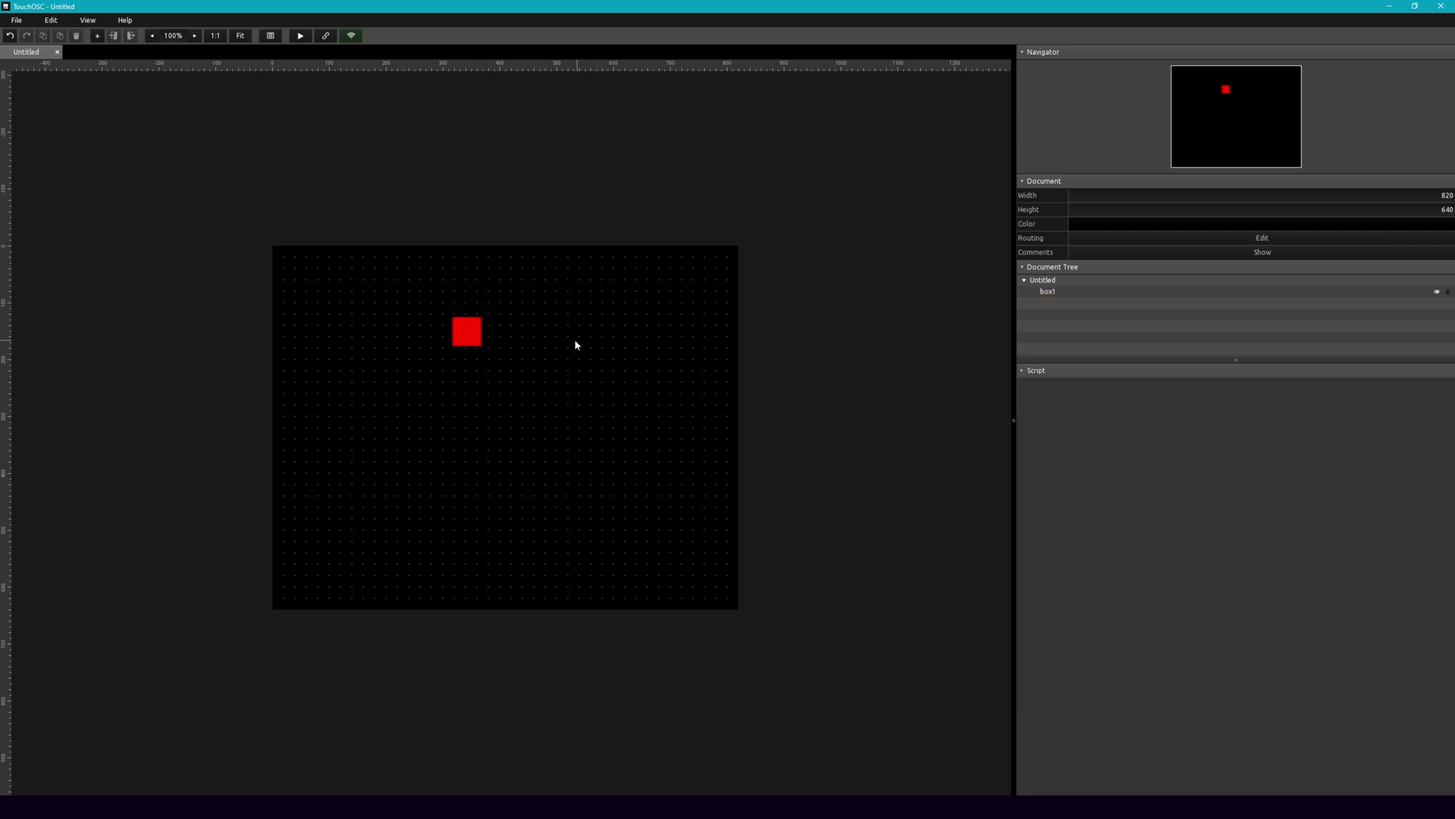
left_click_drag(475, 335, 449, 394)
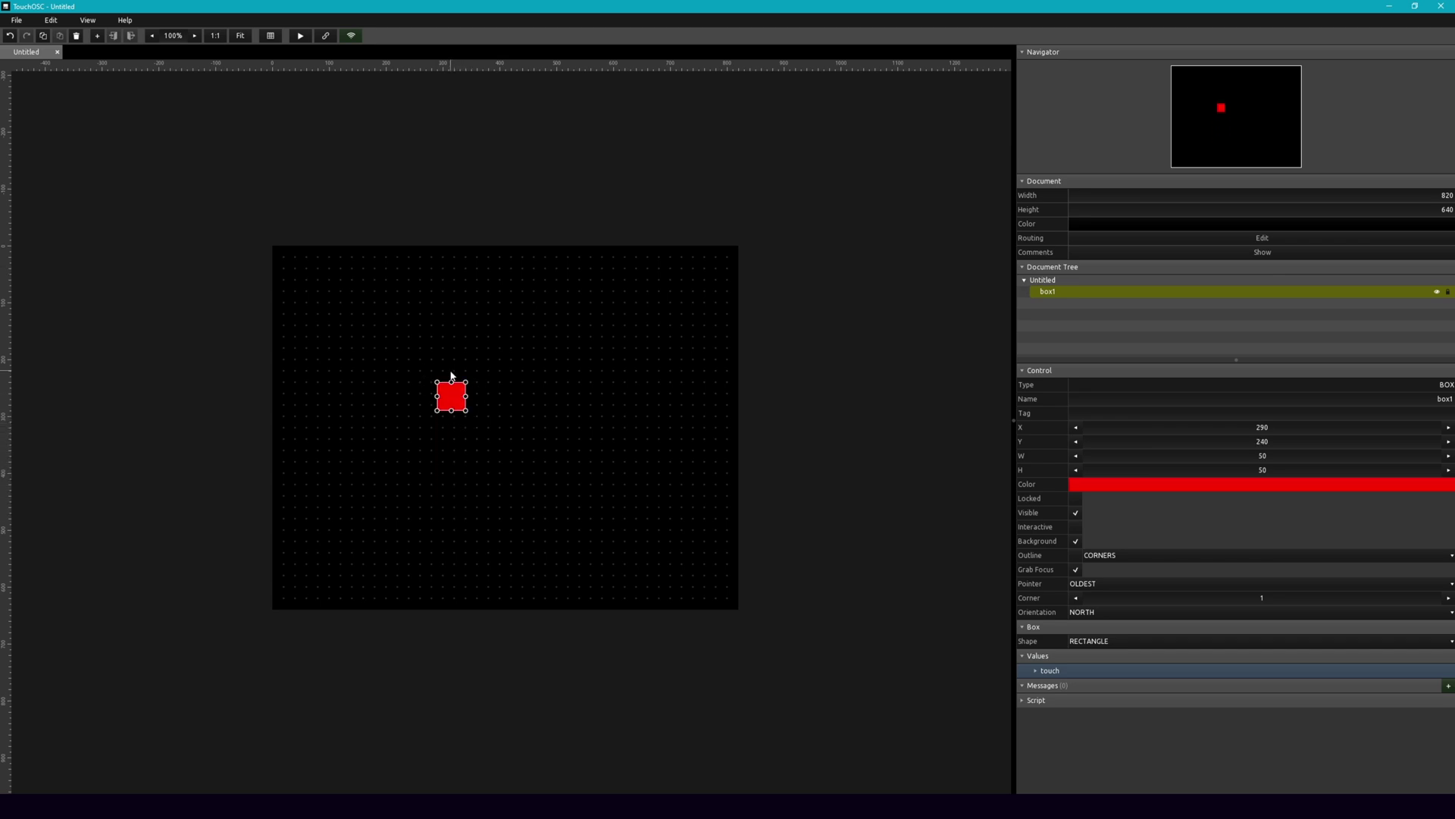
left_click_drag(452, 405, 657, 303)
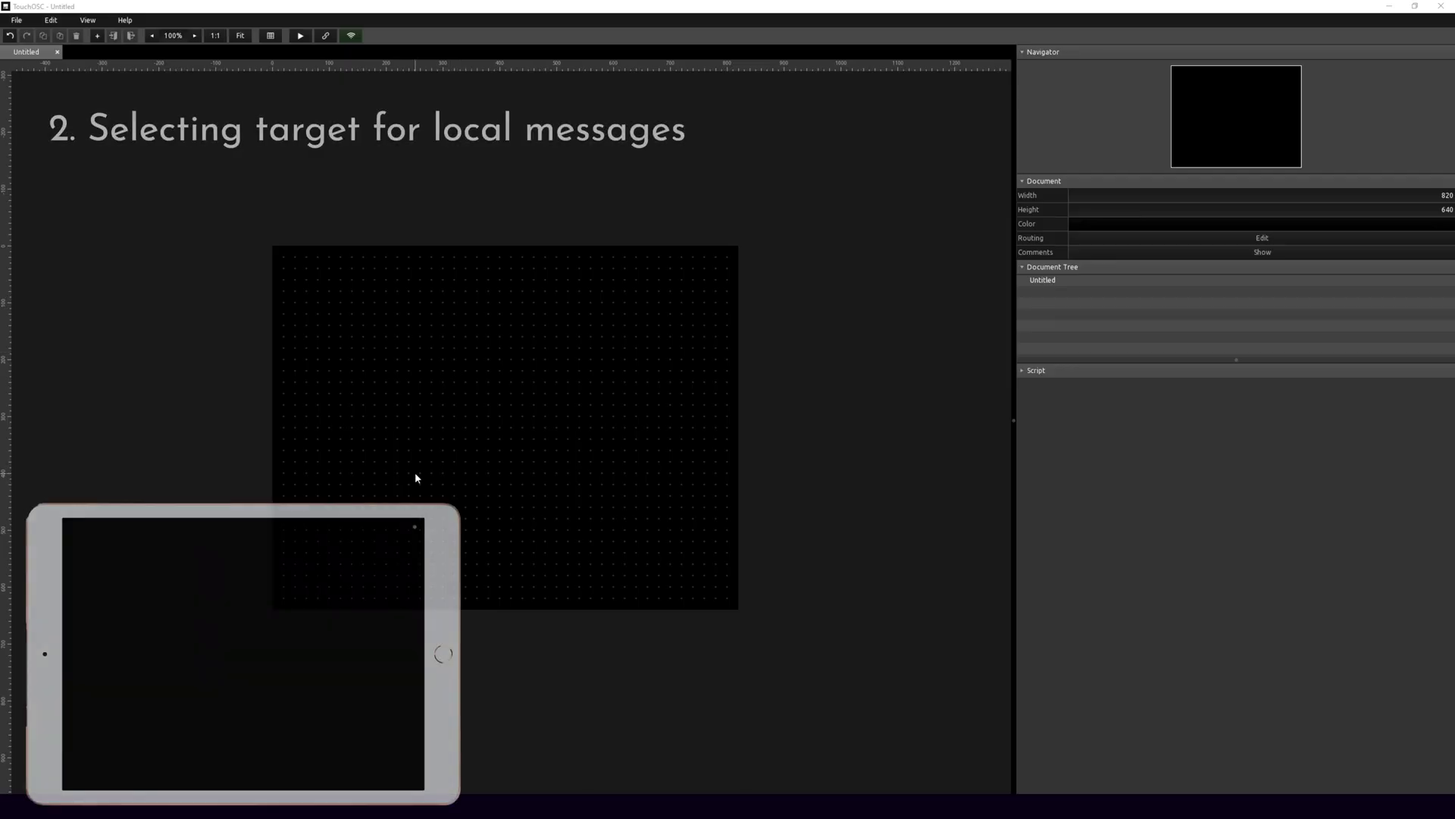
Add a button and a label near the top, then move the button toward the centre.
right_click(416, 477)
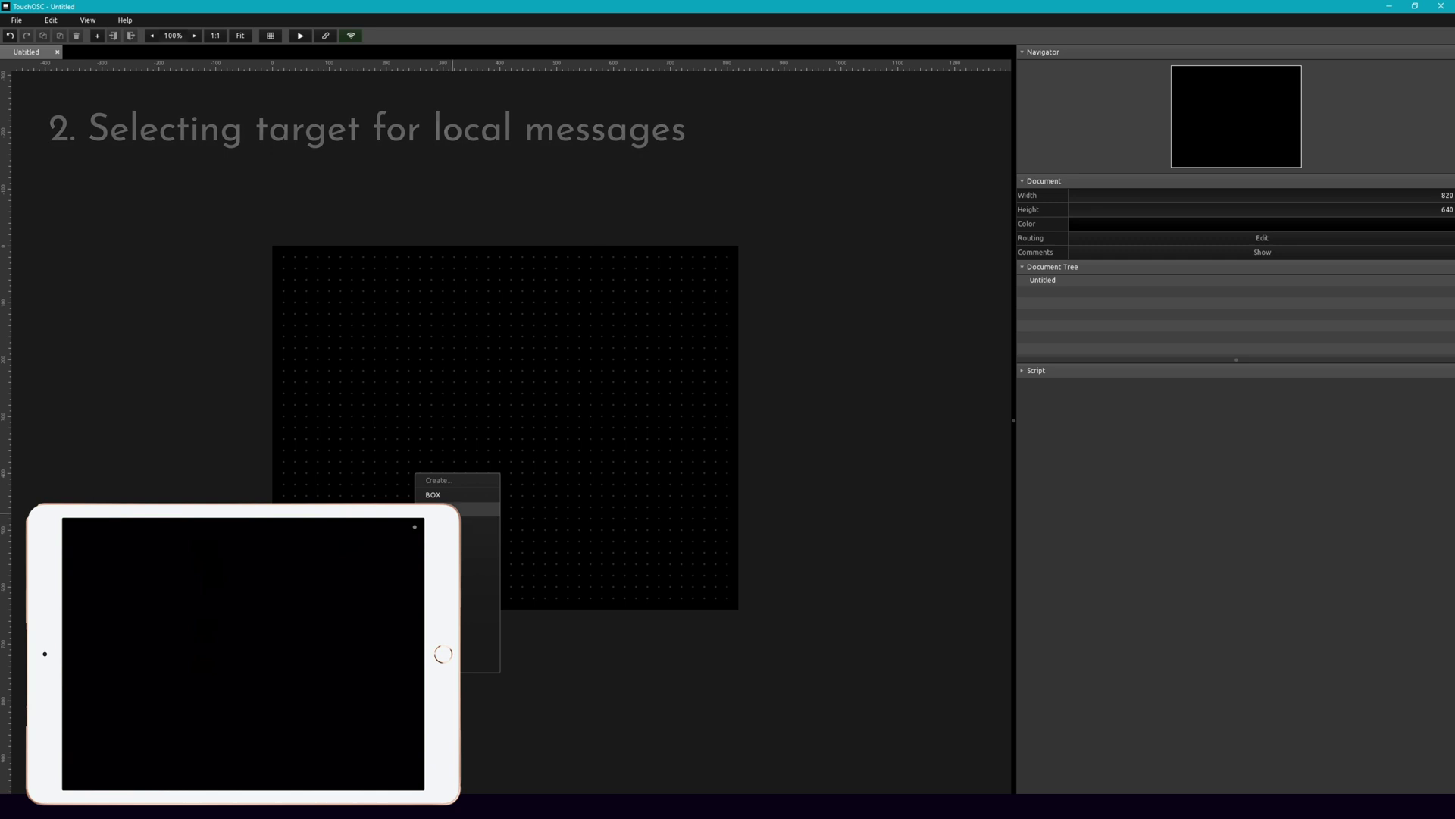
left_click(473, 523)
right_click(476, 285)
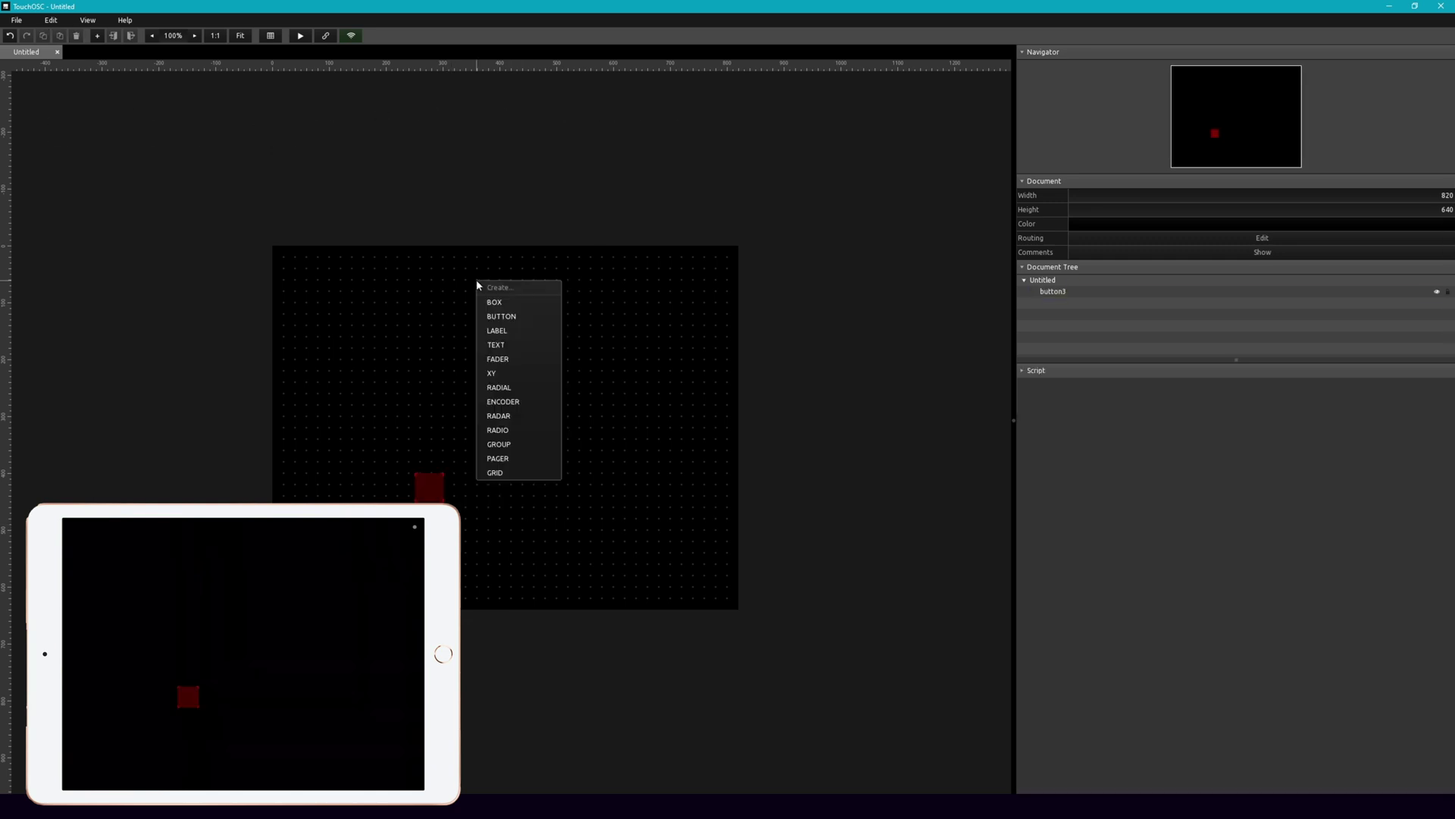
left_click(503, 334)
left_click_drag(438, 498, 504, 428)
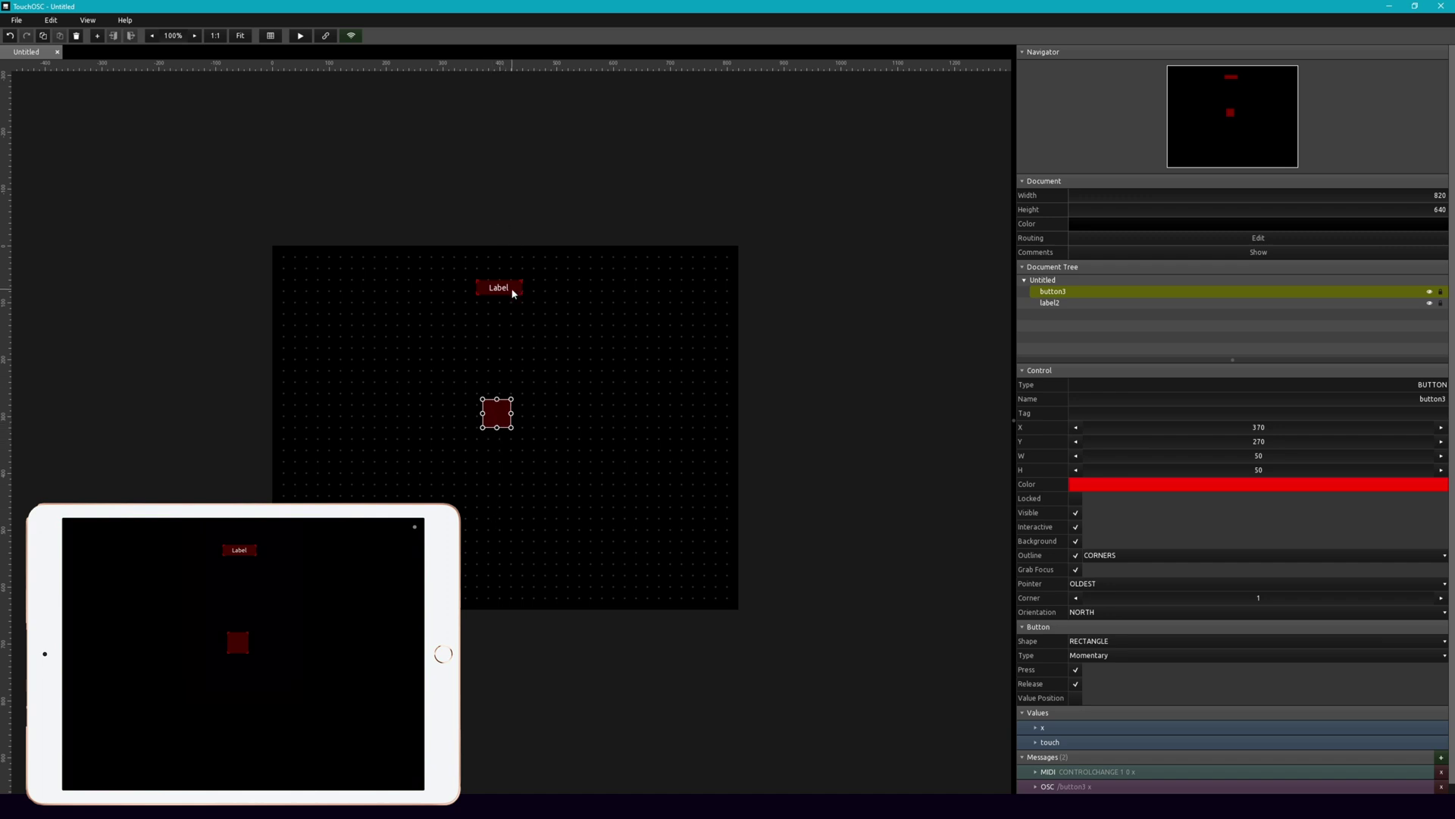
Add a LOCAL message to button3, then delete it again.
left_click(1440, 759)
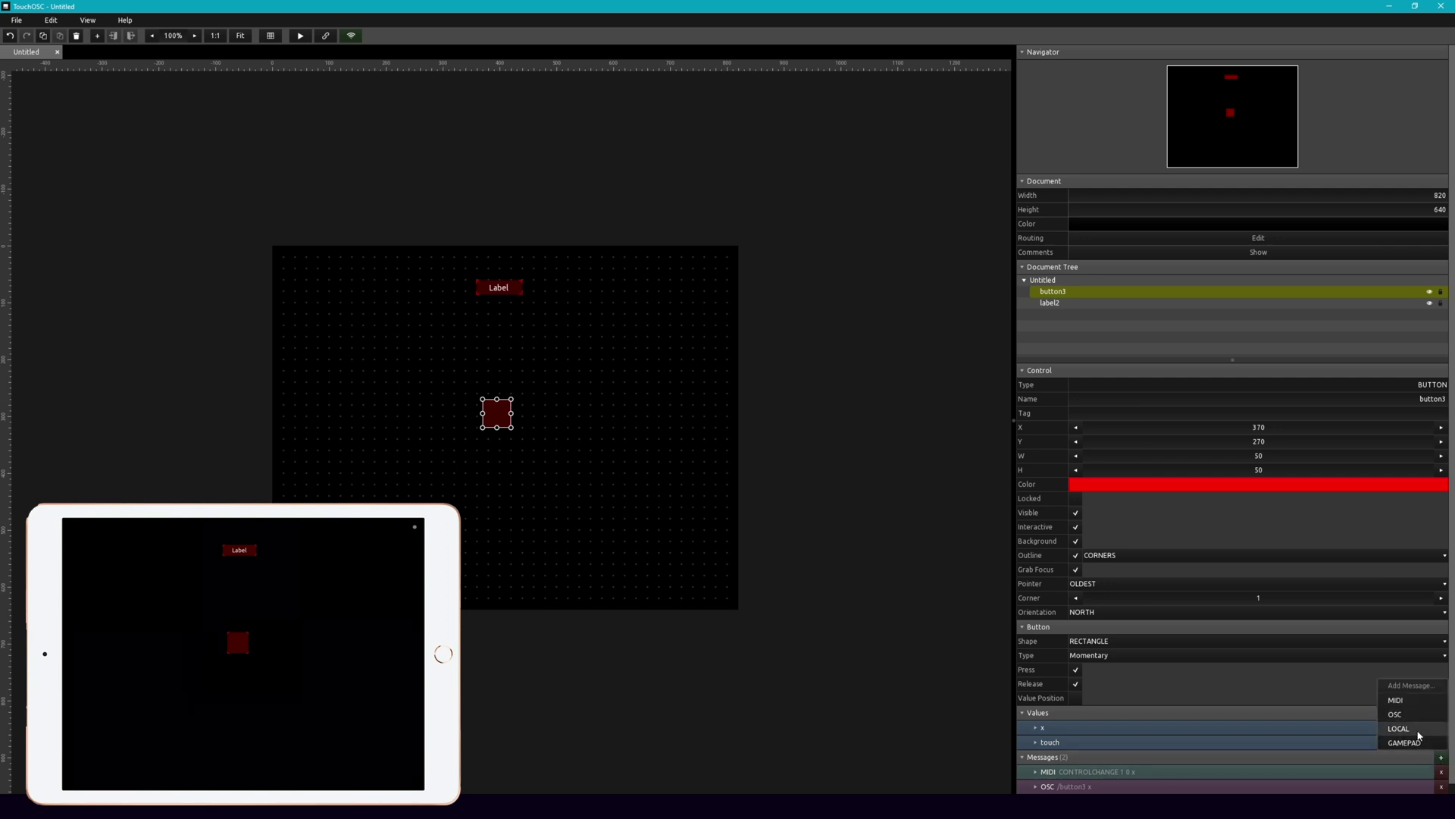
left_click(1418, 729)
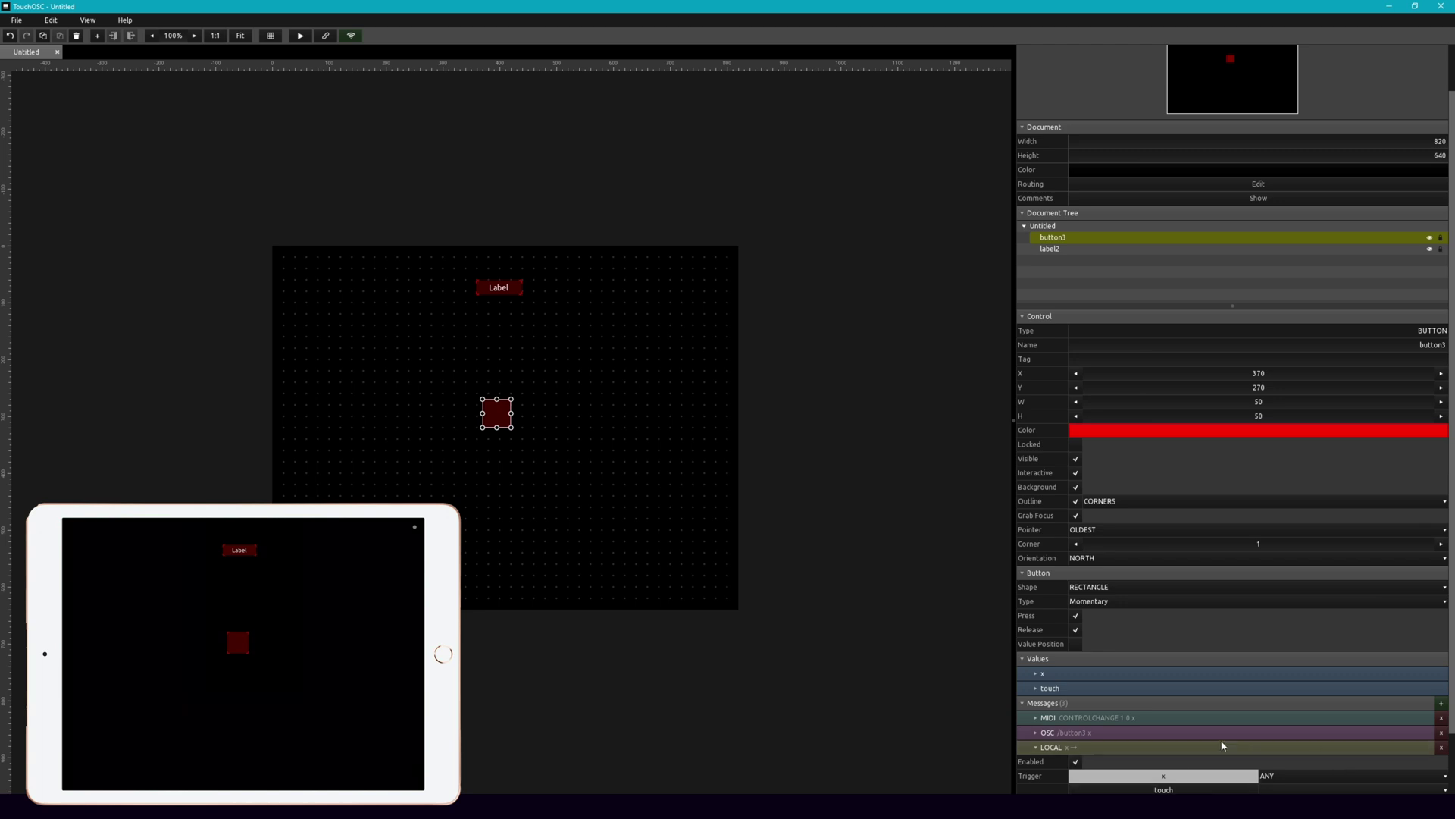
left_click(1441, 748)
left_click(1417, 773)
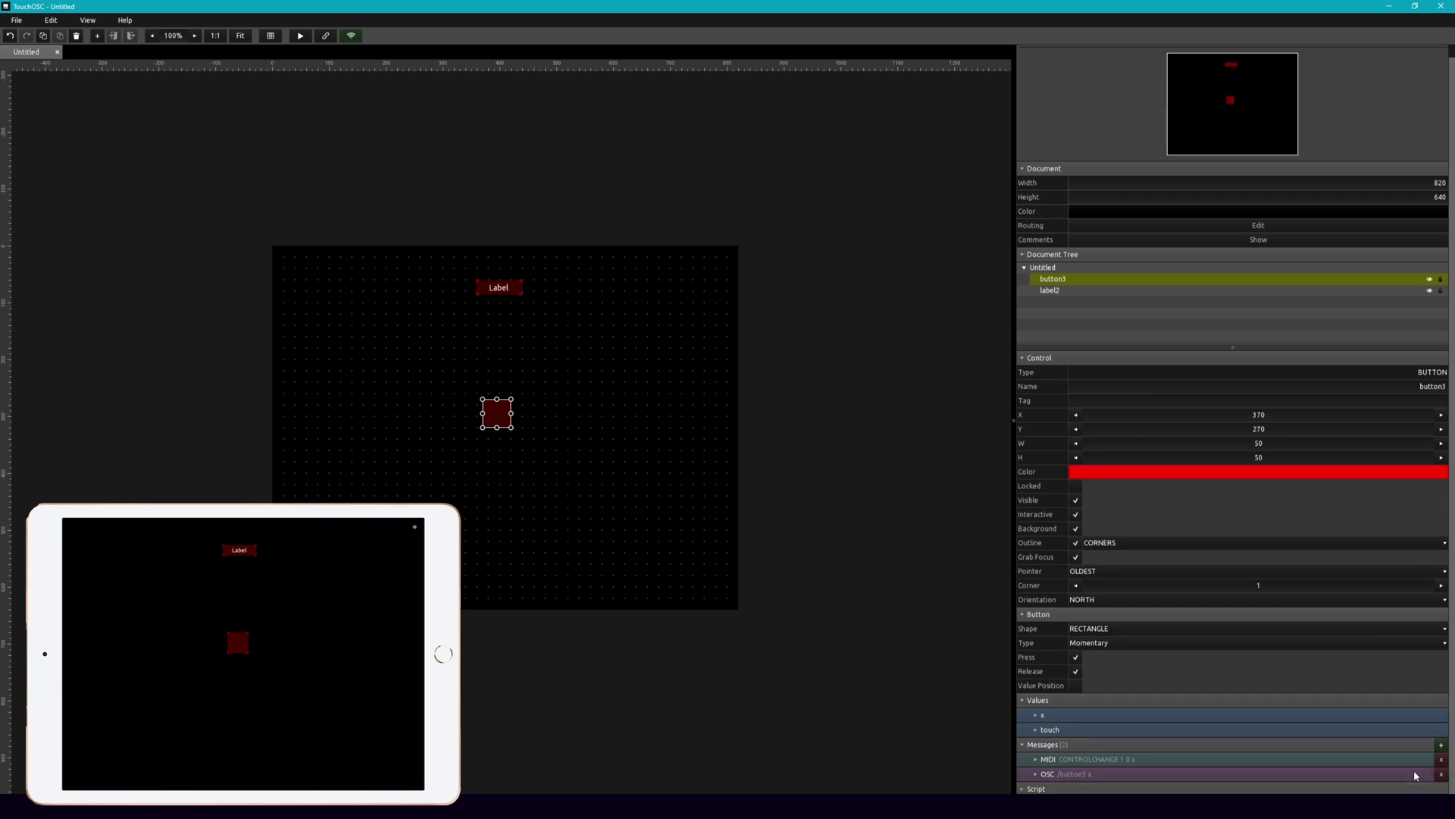
Link button3 to the label, creating a LOCAL message sending x to label2's touch.
left_click(648, 491)
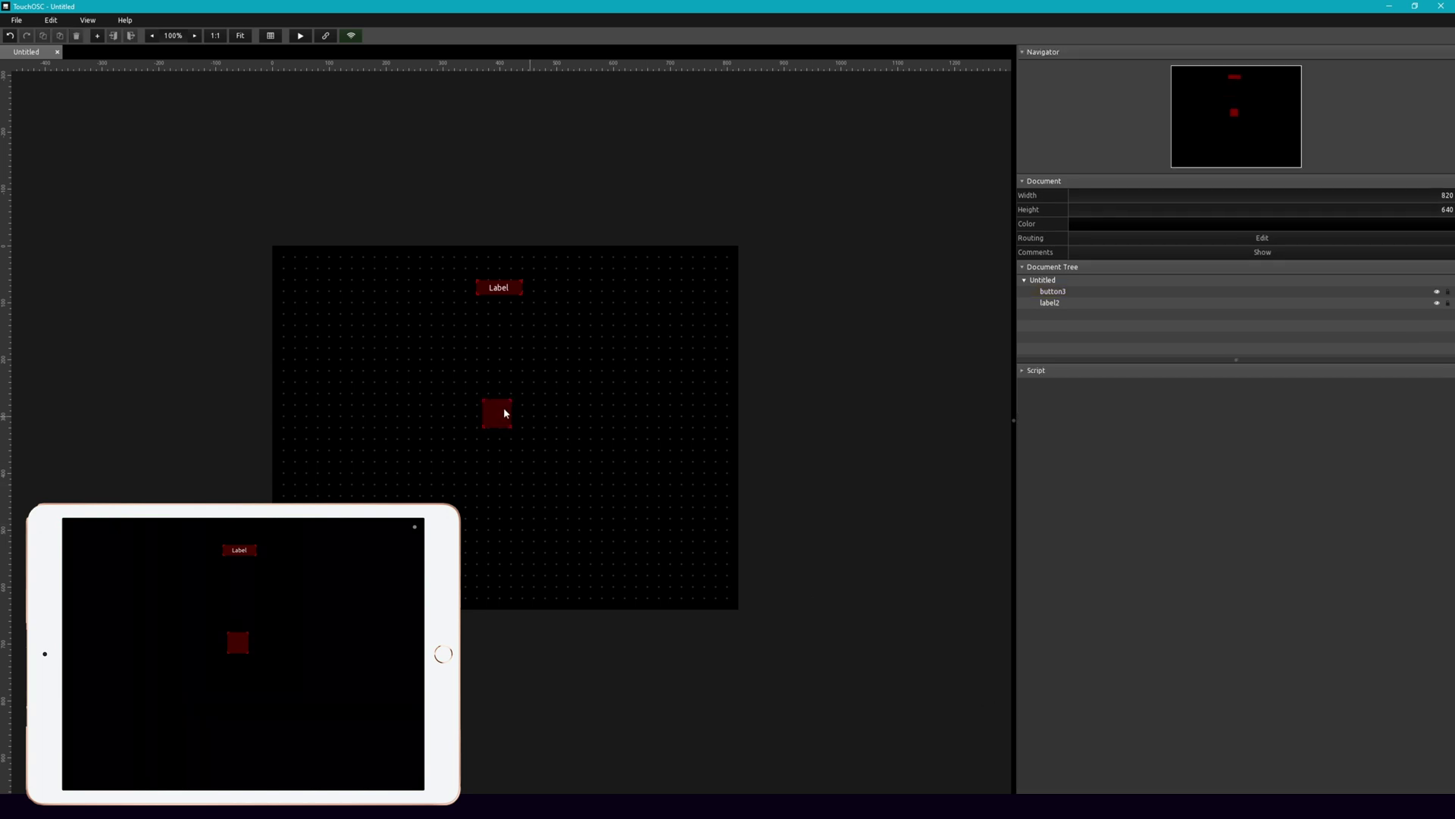
left_click(489, 403)
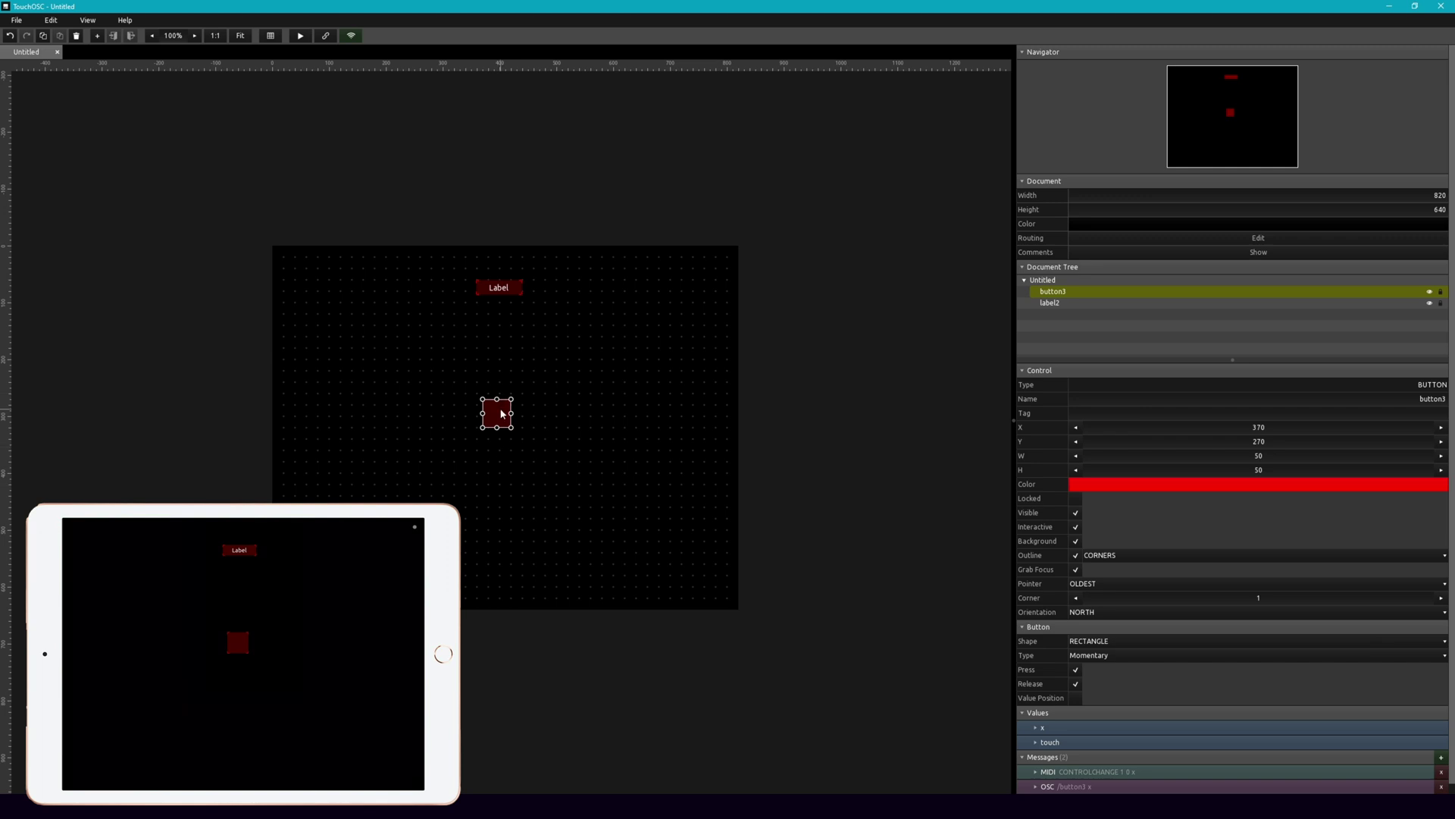
left_click_drag(499, 413, 494, 379)
left_click_drag(493, 292, 492, 292)
scroll(1137, 606, "down", 3)
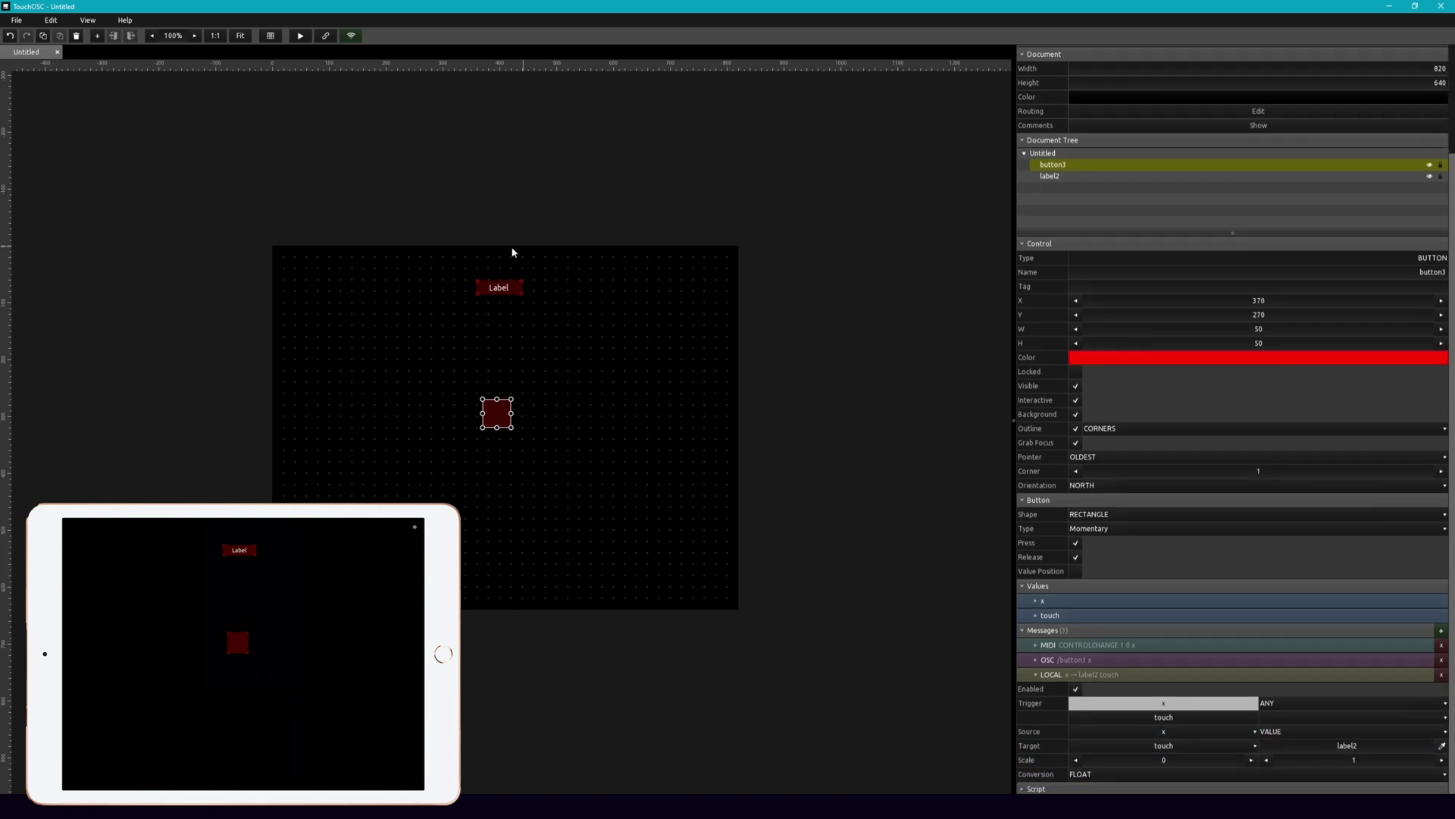
Add a second button, button4, at X 469, Y 186.
right_click(539, 356)
left_click(564, 390)
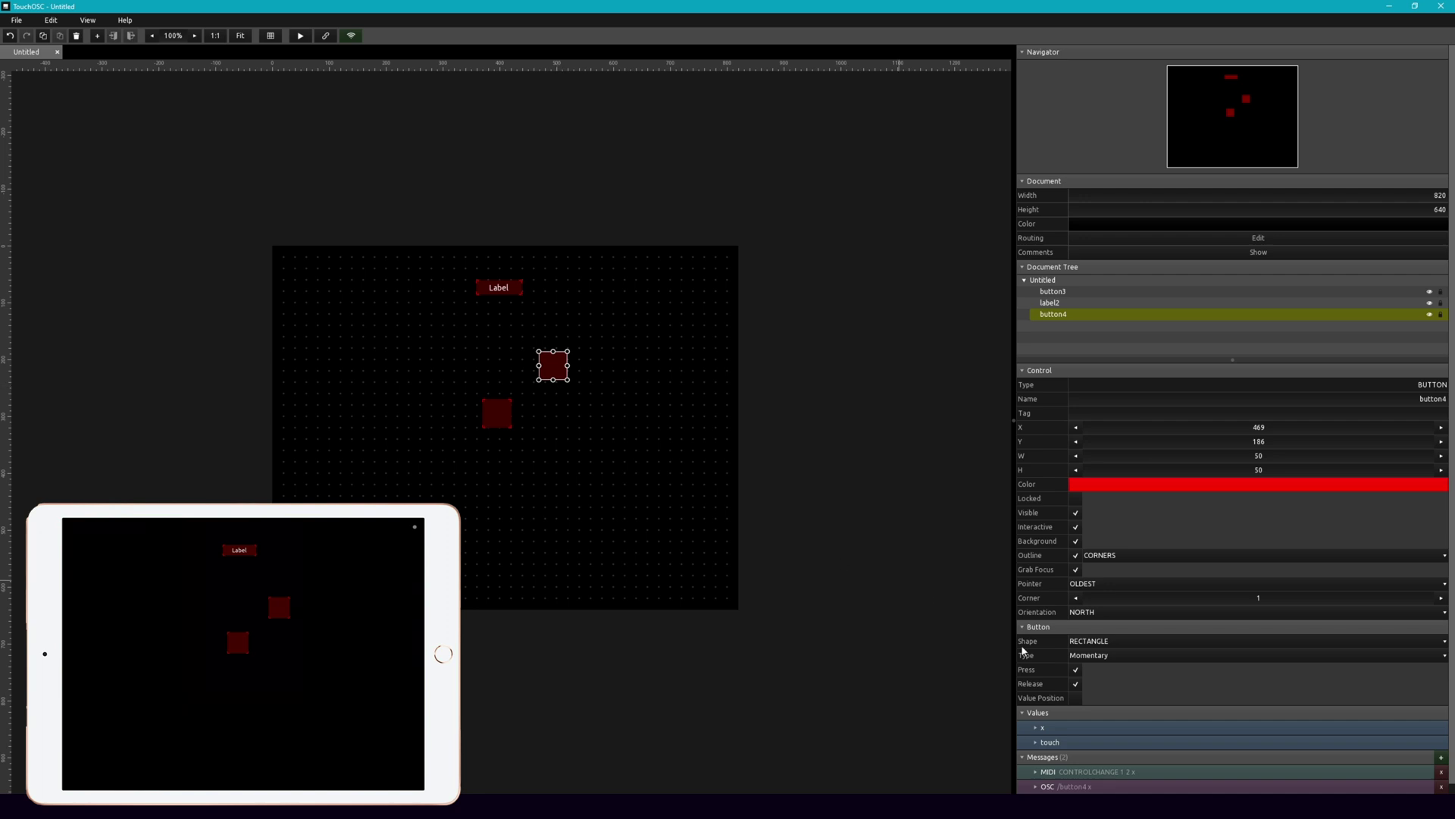
scroll(1156, 758, "down", 1)
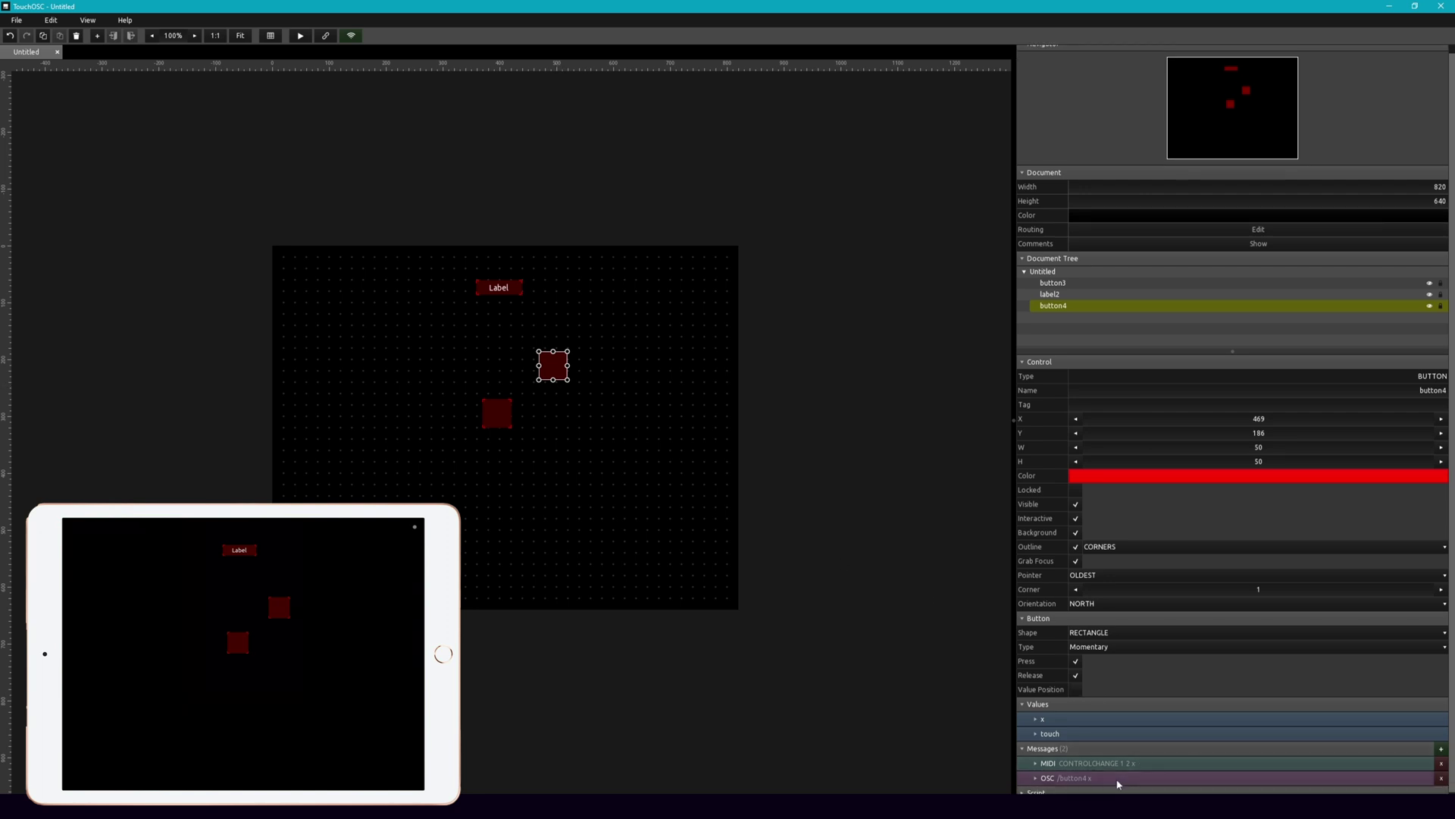
Target button3's LOCAL message at button4's touch.
left_click(497, 413)
scroll(1277, 718, "down", 5)
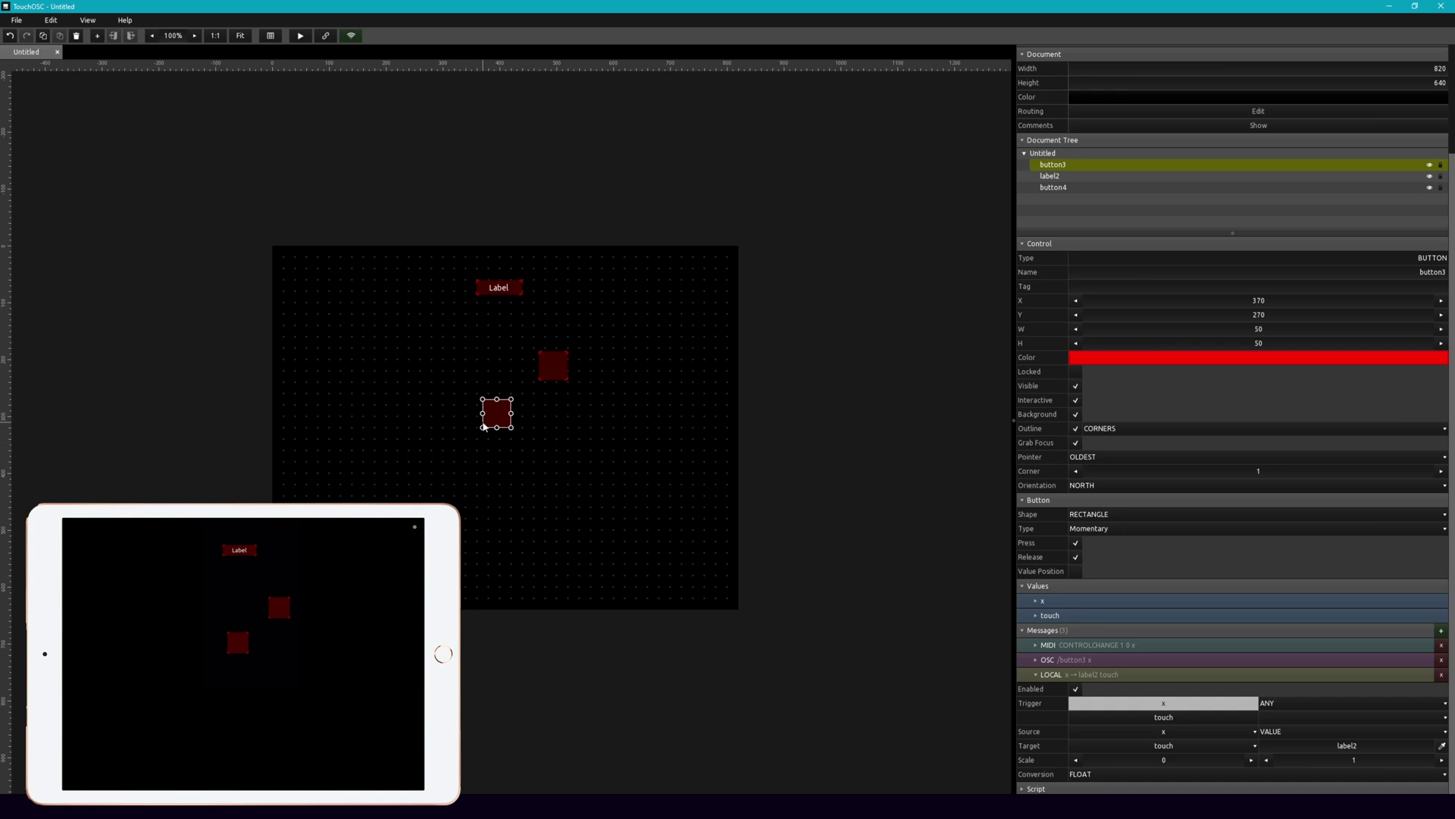
left_click(497, 417)
left_click_drag(528, 405, 554, 366)
scroll(1116, 682, "down", 1)
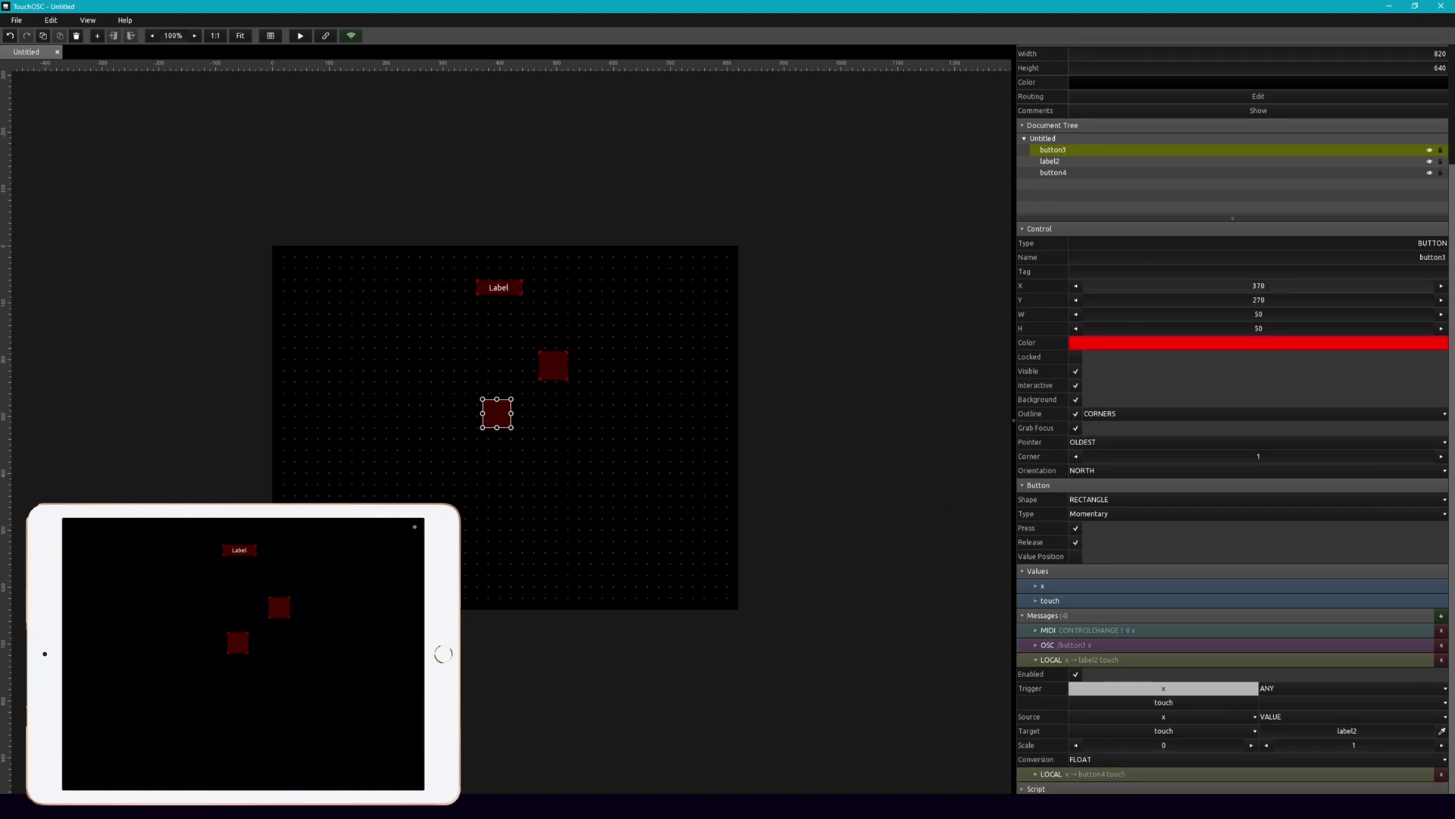
Add a LOCAL message to button4 that targets label2's text property.
left_click(561, 354)
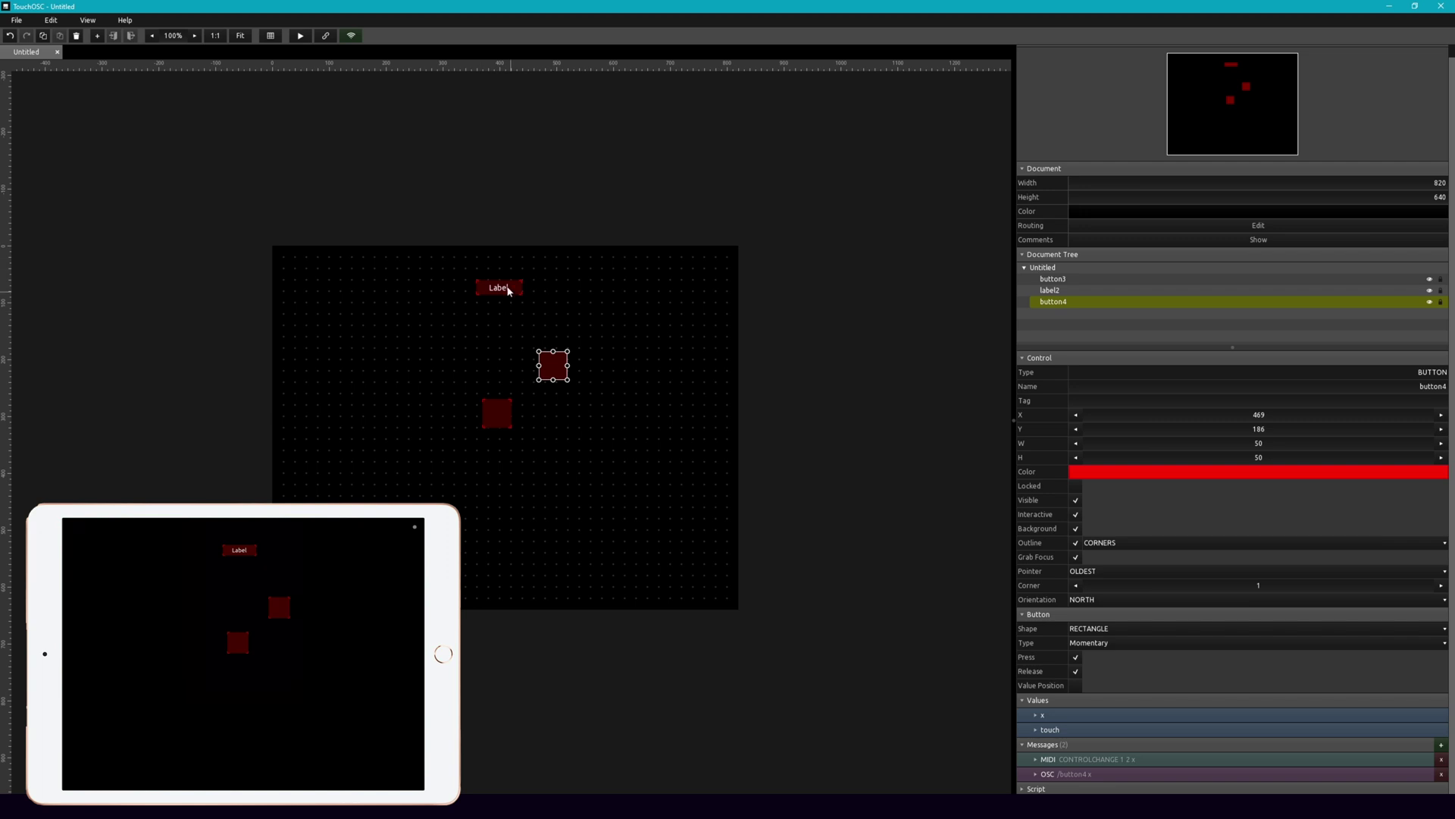
left_click(1440, 746)
left_click(1414, 729)
scroll(1412, 751, "down", 4)
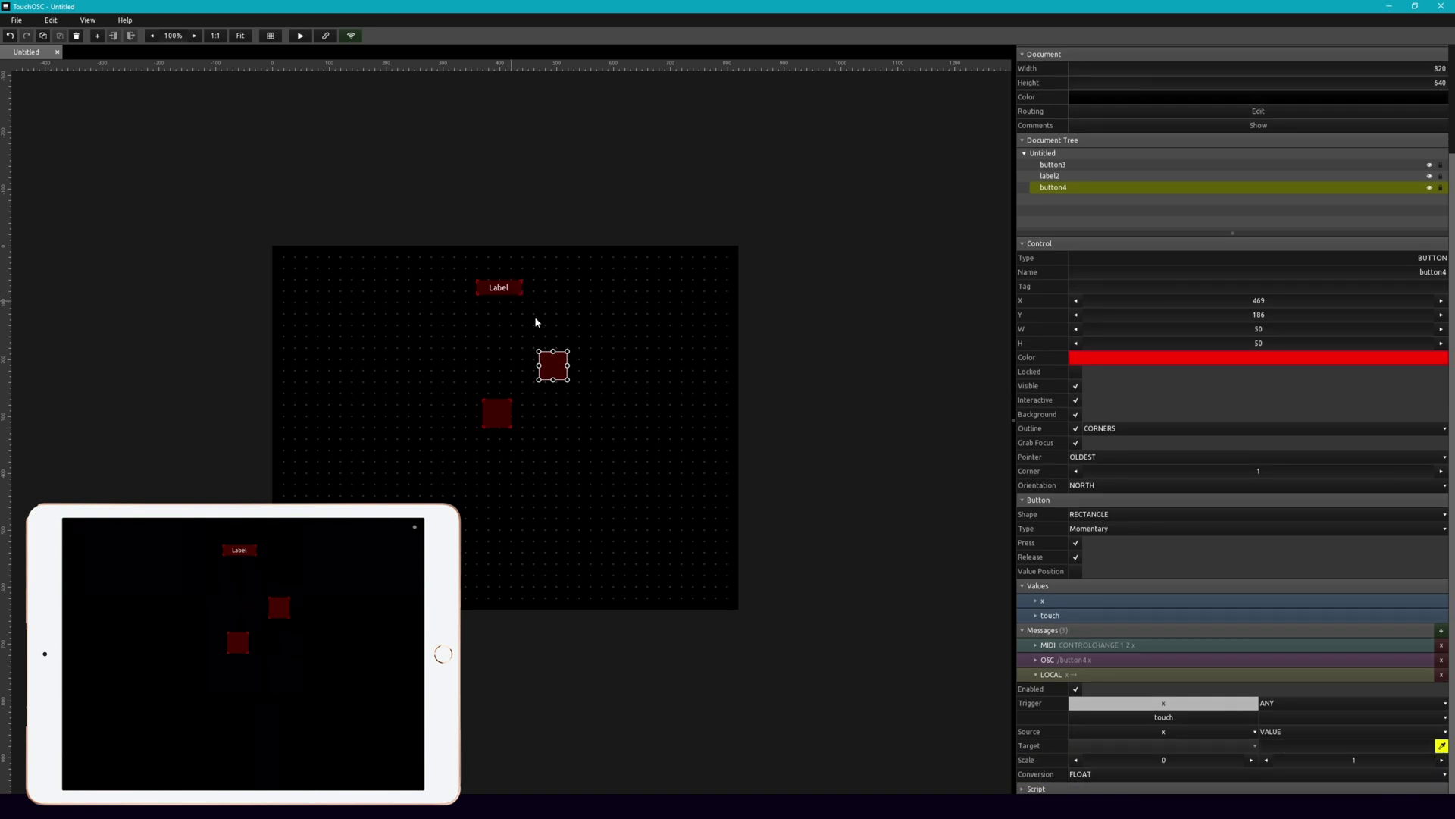
scroll(1316, 391, "up", 2)
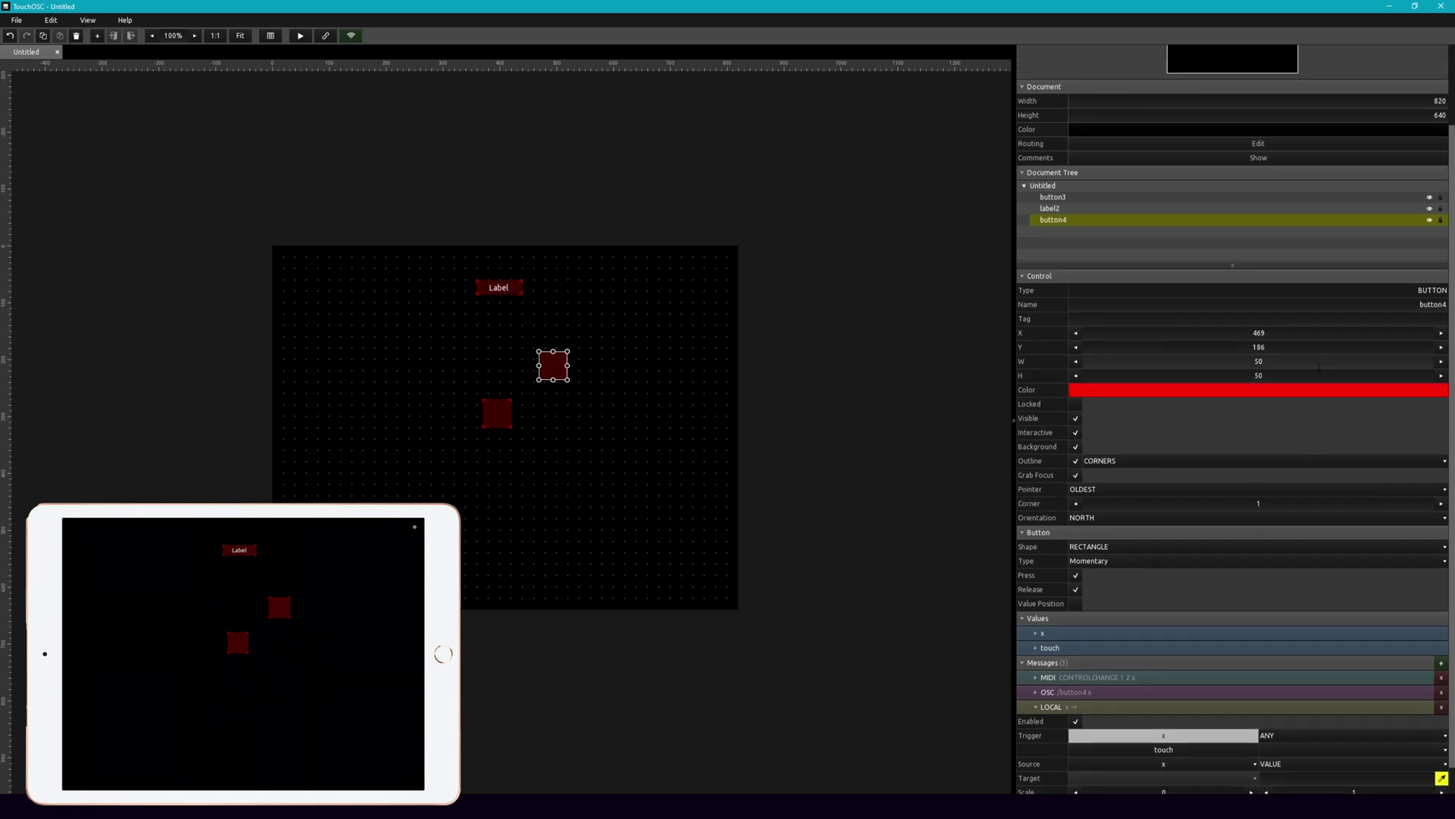
left_click(1413, 211)
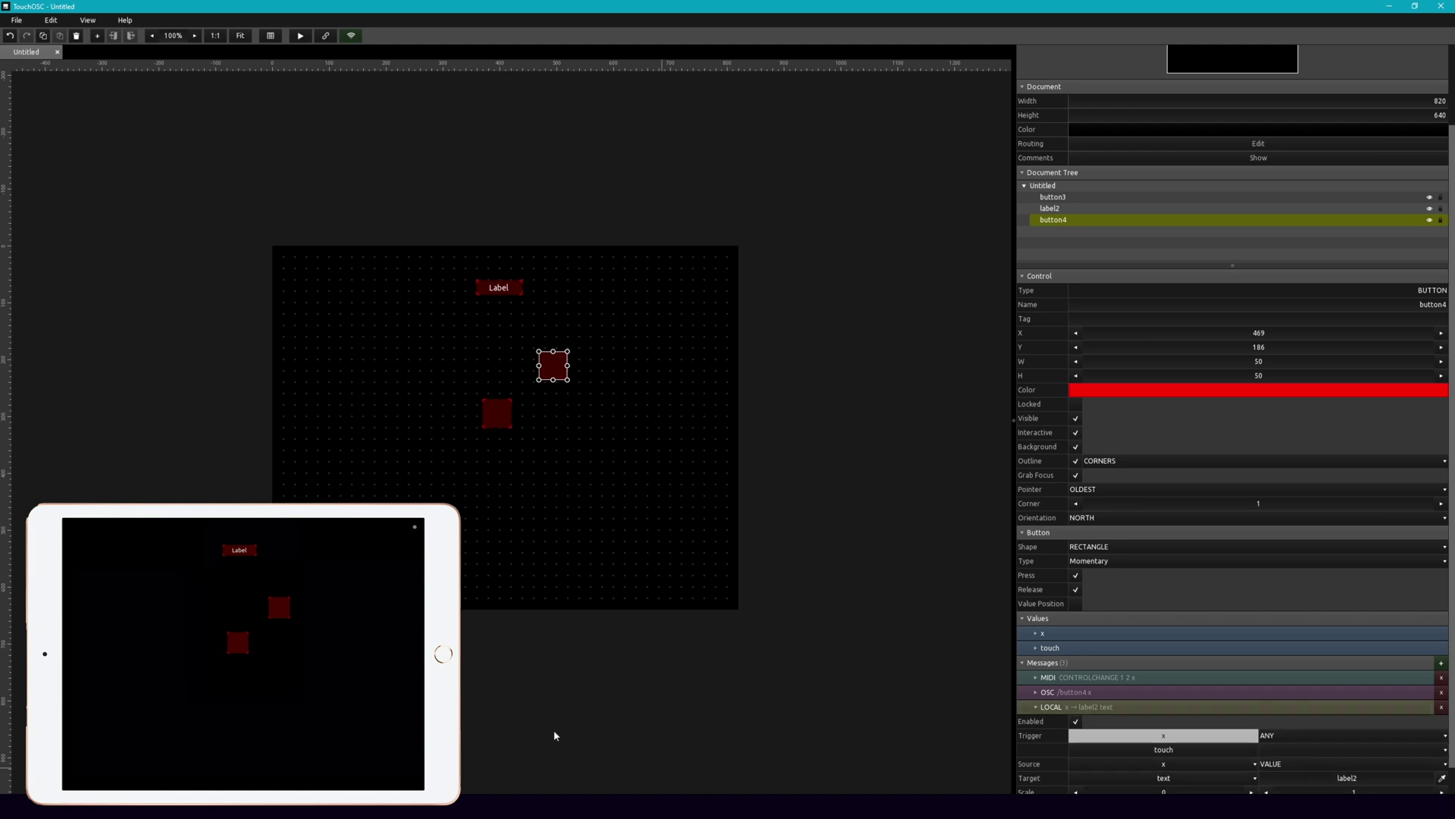
key("Escape")
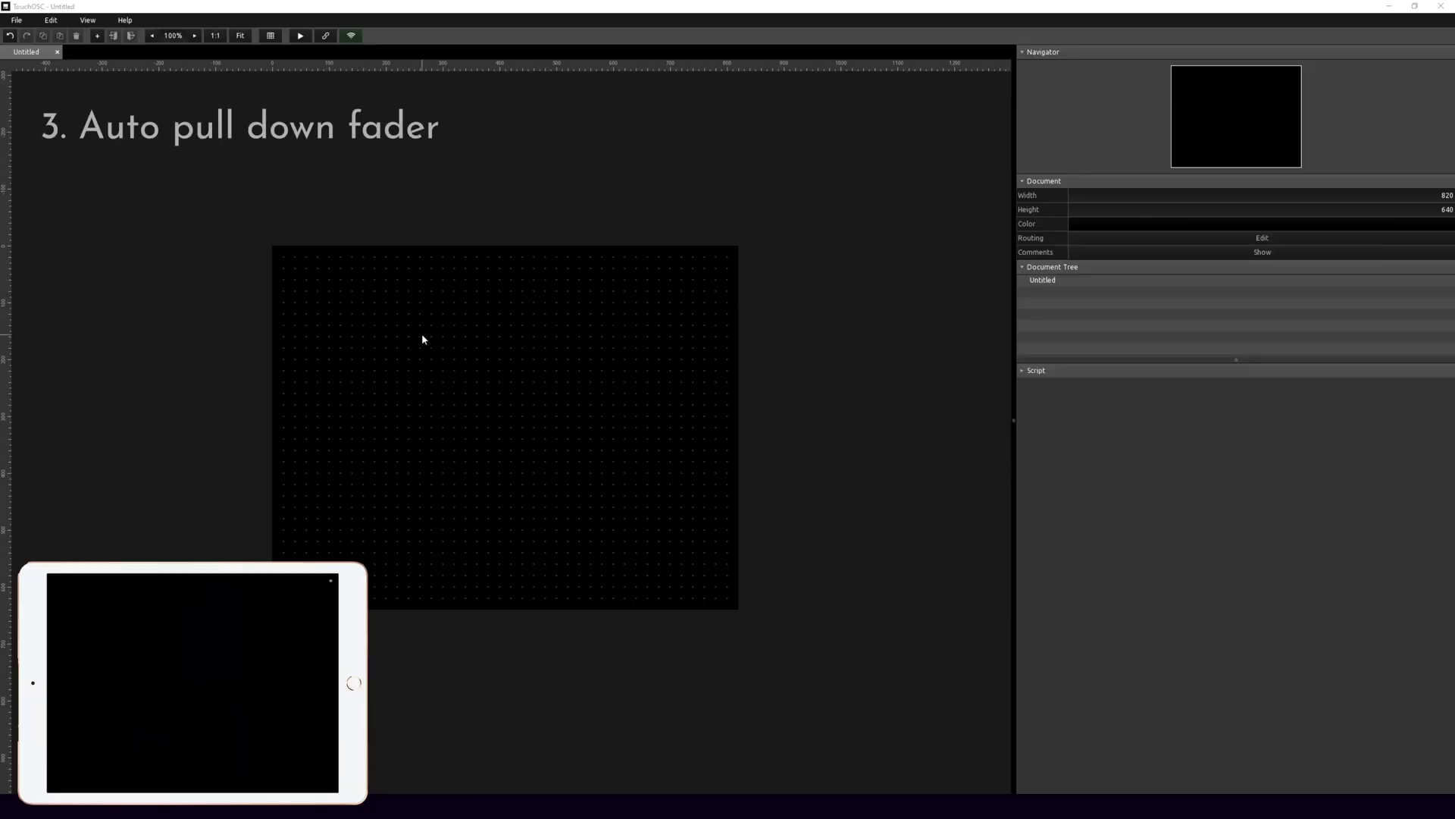
Create a fader and resize it to roughly 158 × 405.
right_click(422, 333)
left_click(454, 414)
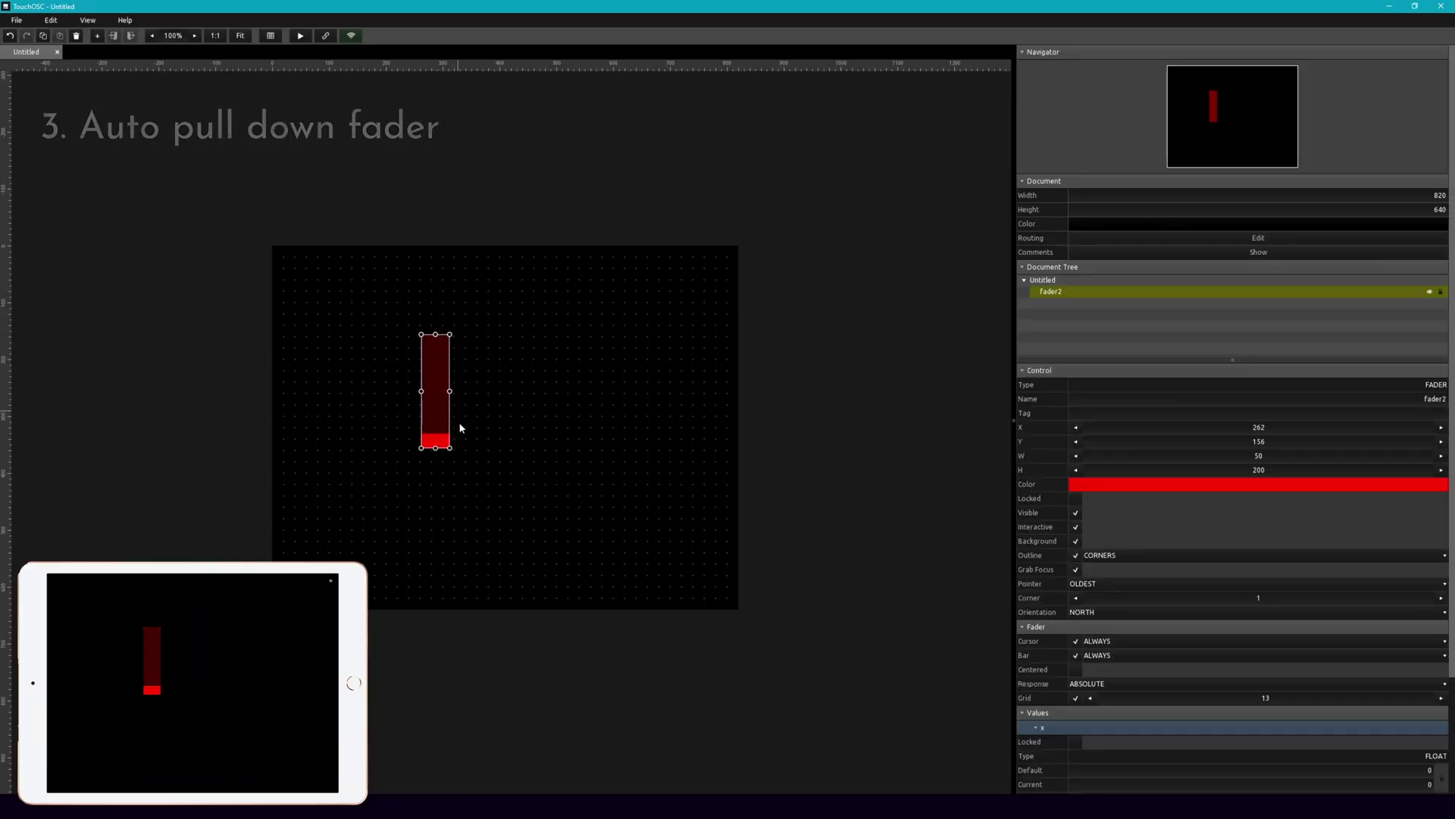
left_click_drag(449, 448, 513, 567)
left_click(601, 549)
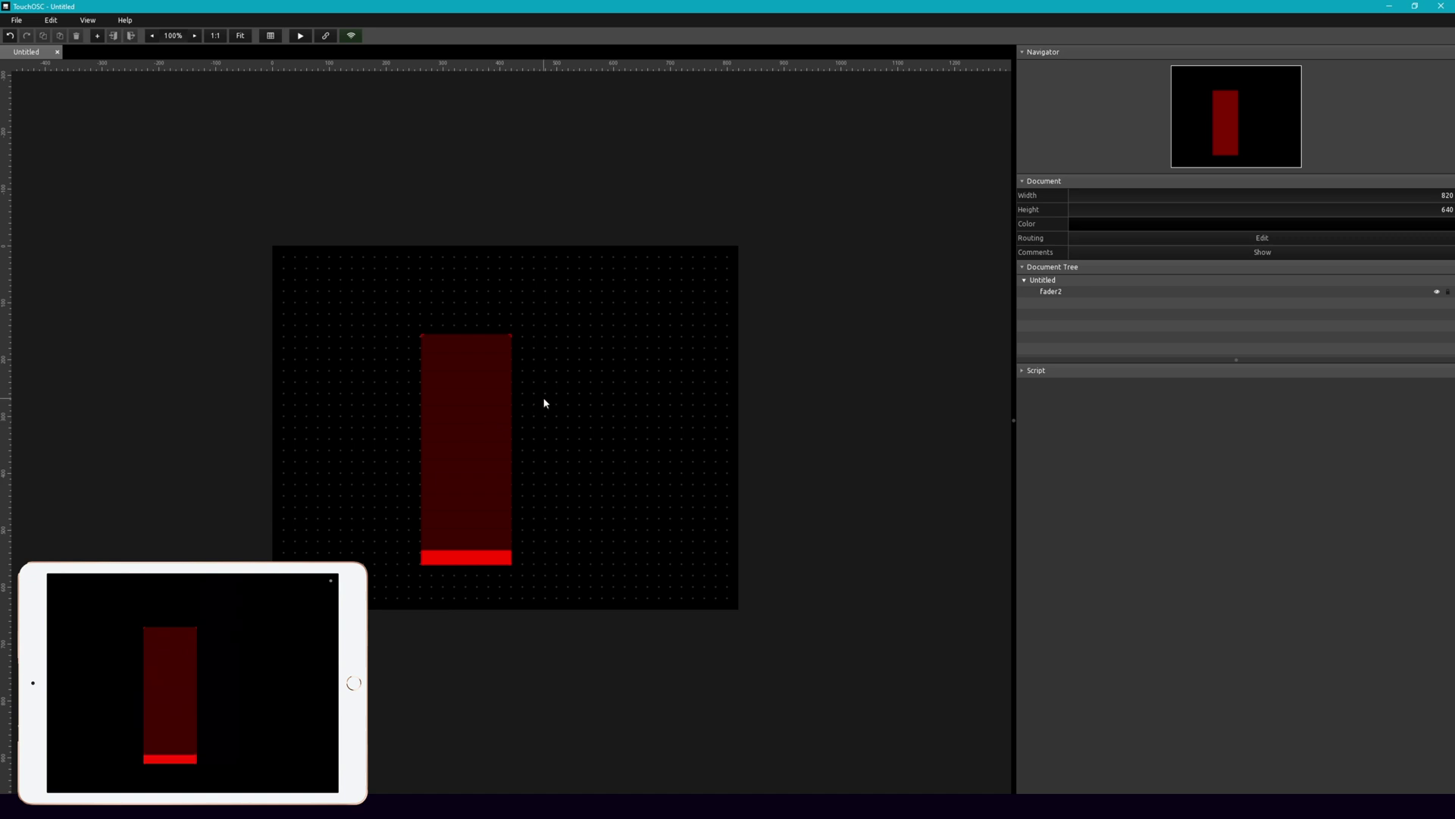
Enter 60 as fader2's Default Pull under Values > x.
left_click(506, 398)
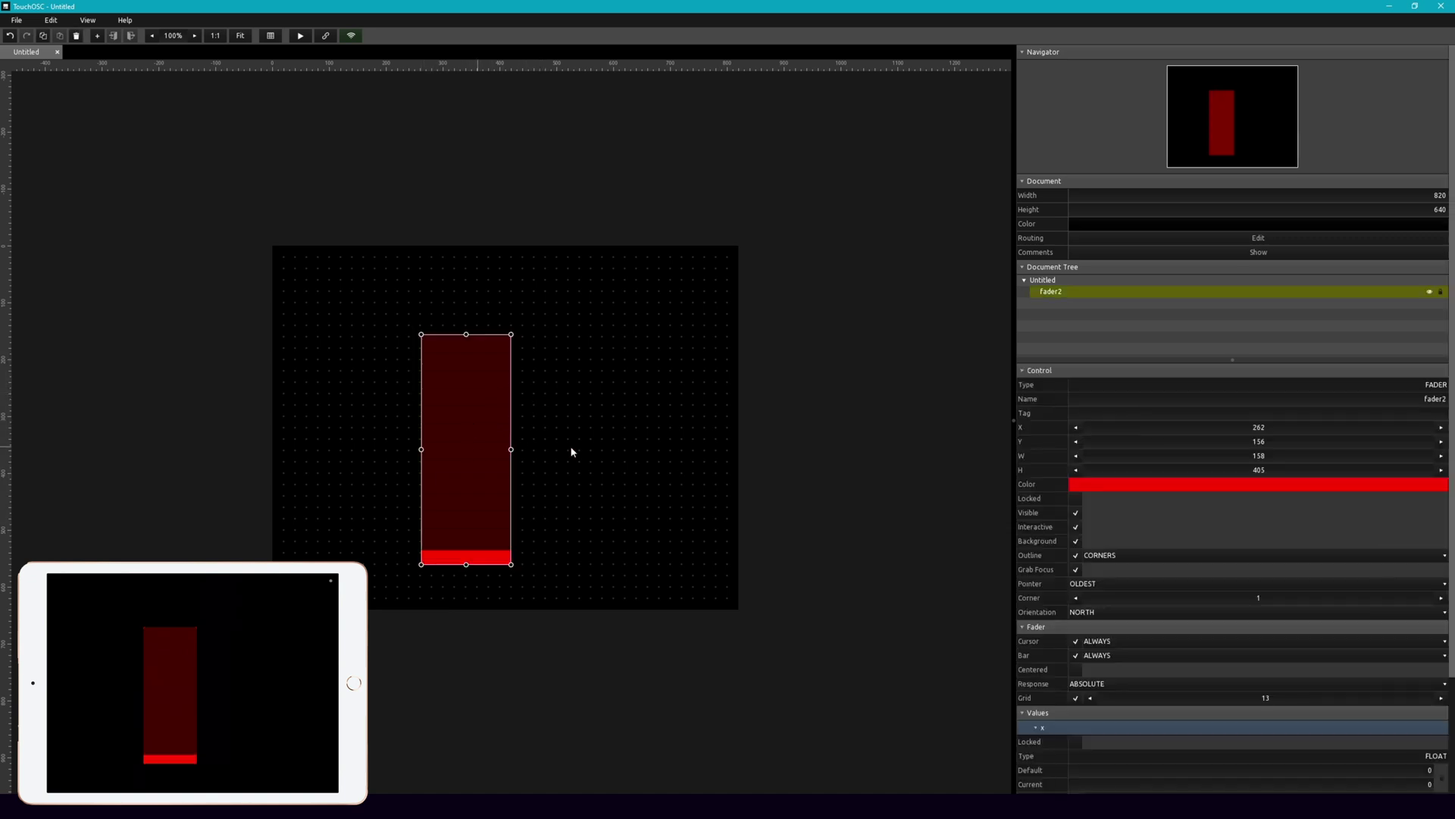
scroll(1271, 757, "down", 3)
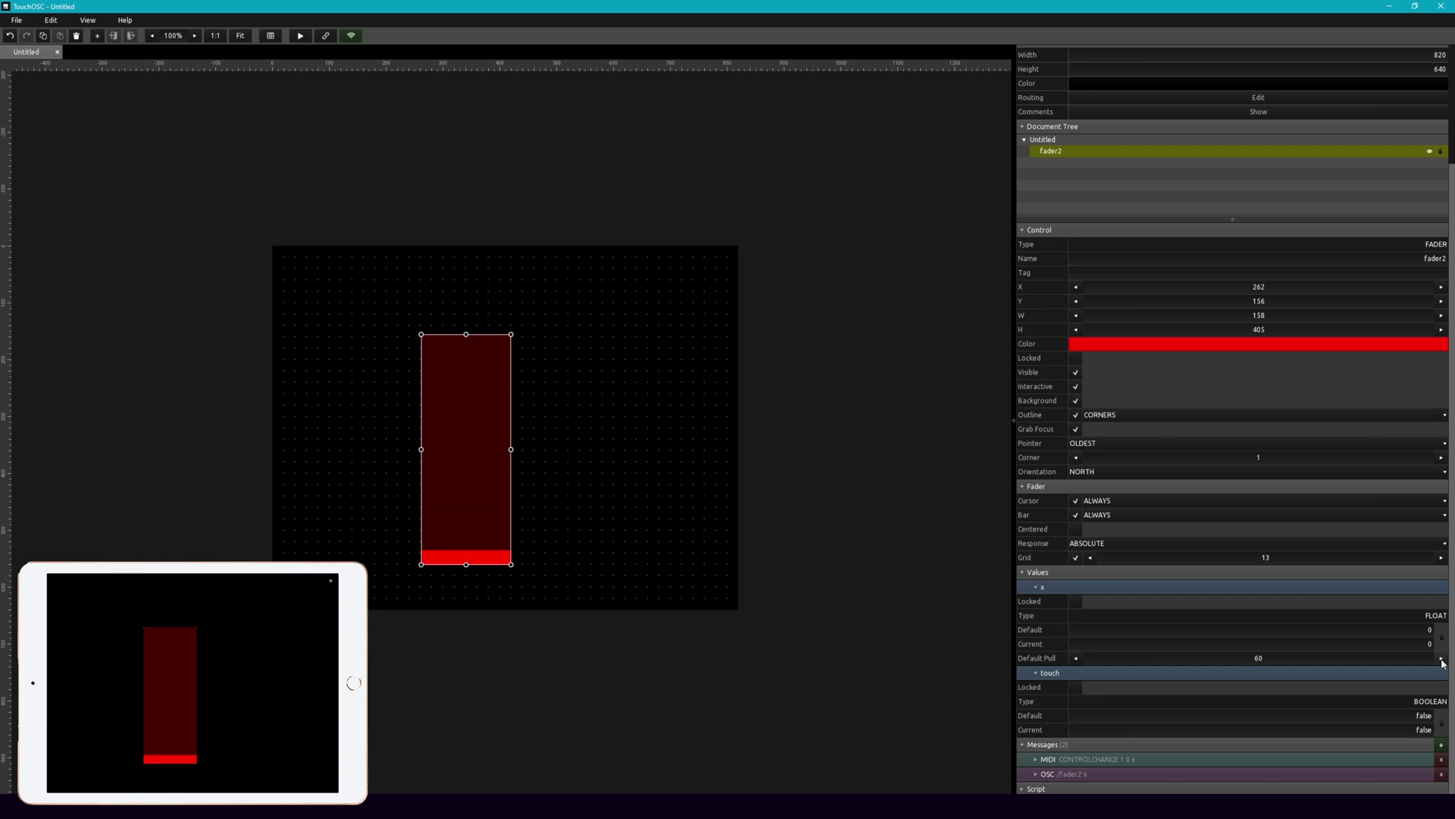
left_click(684, 574)
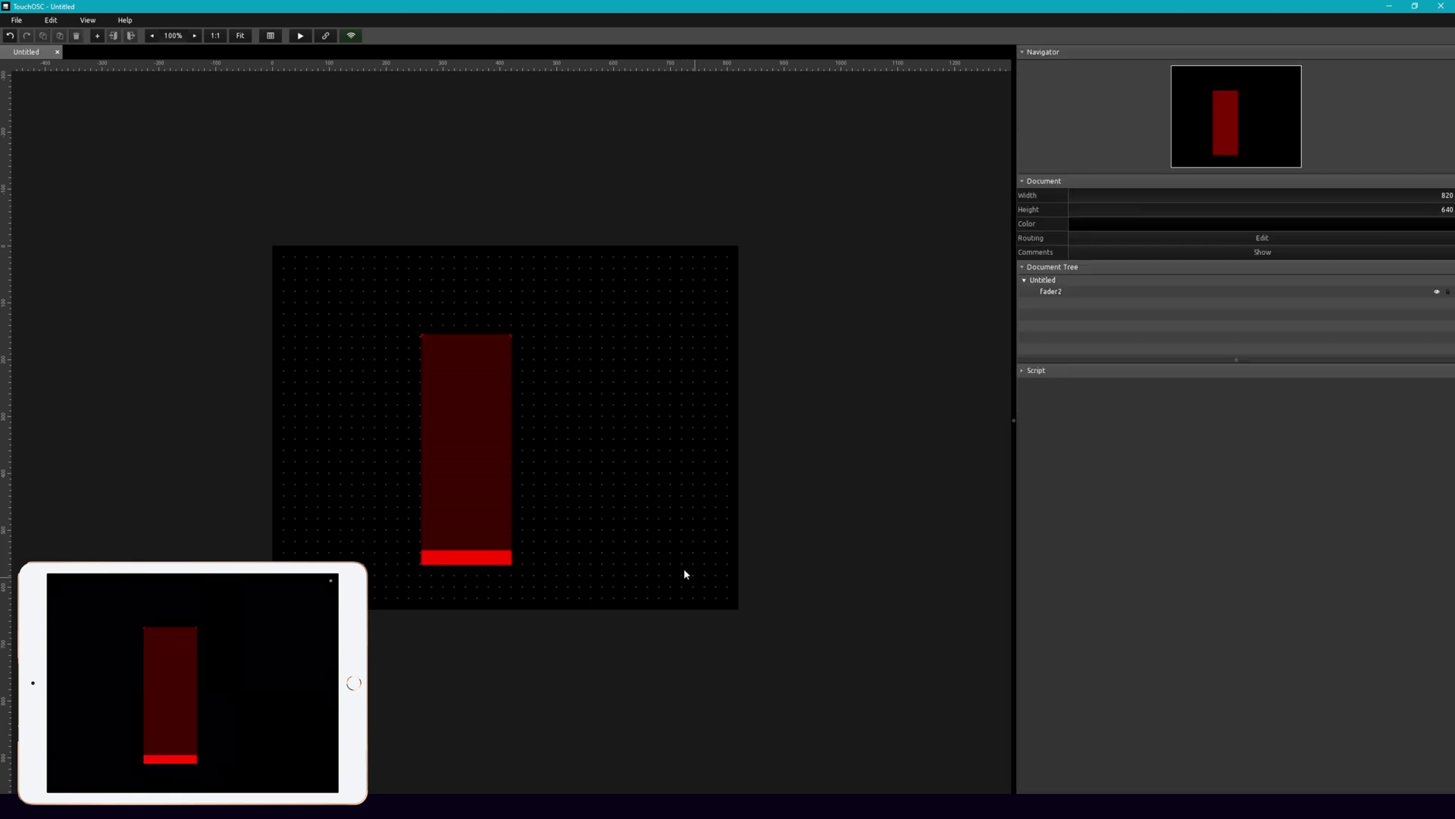
left_click(494, 408)
double_click(1200, 698)
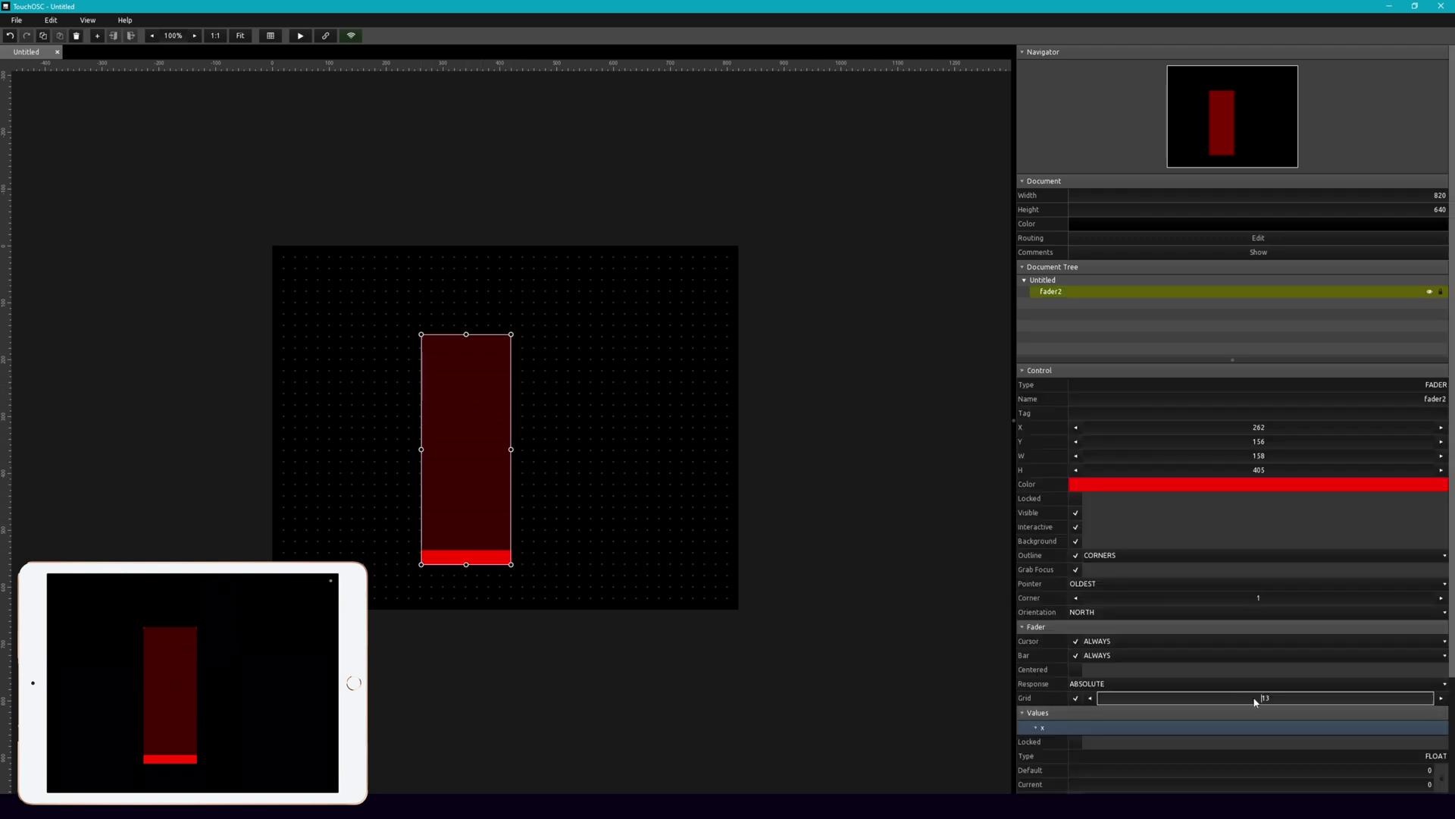
scroll(1254, 702, "down", 1)
double_click(1236, 740)
type("60")
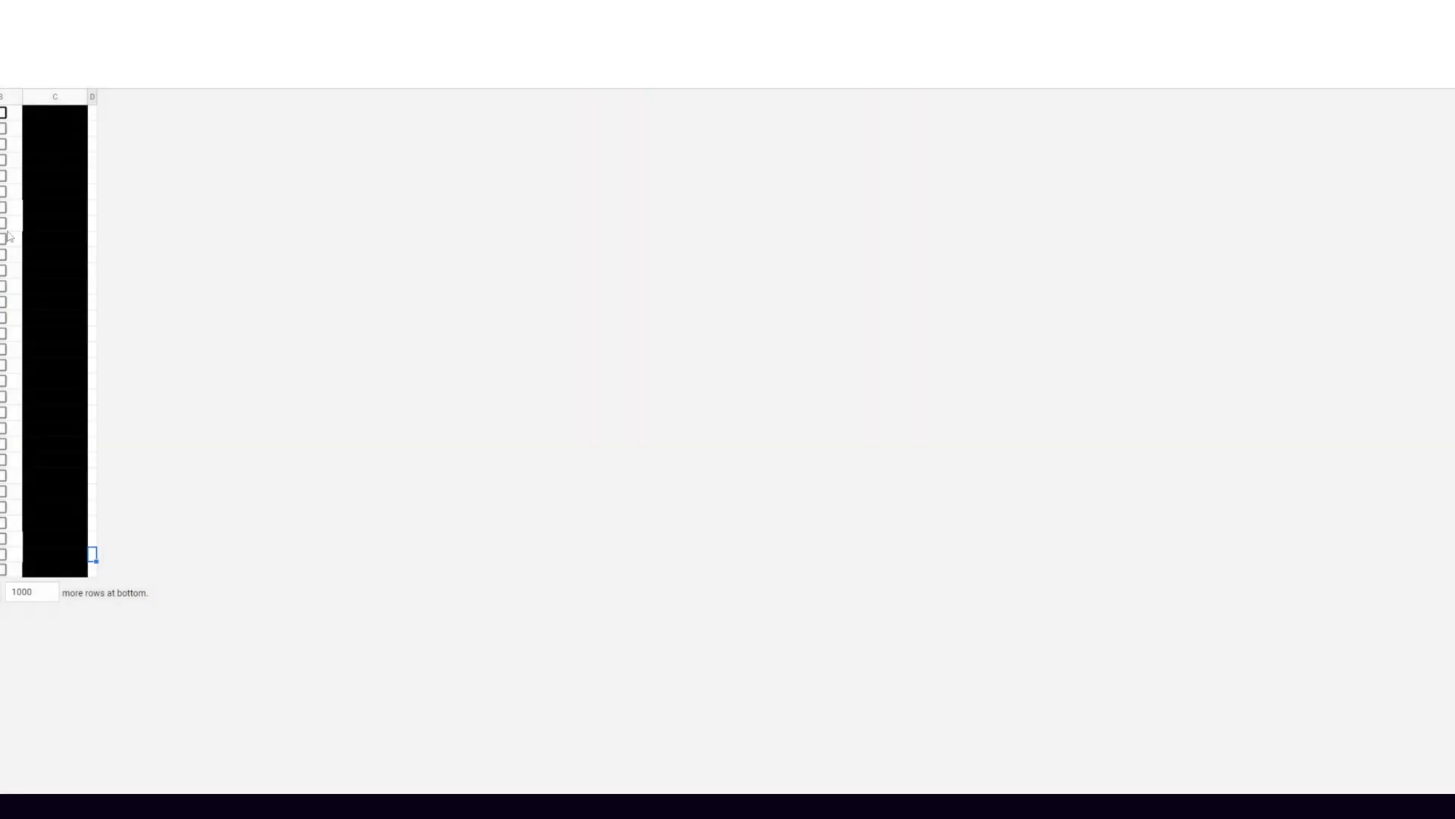
Select hidden cells in column C, first one near the top, then one lower down.
left_click(48, 241)
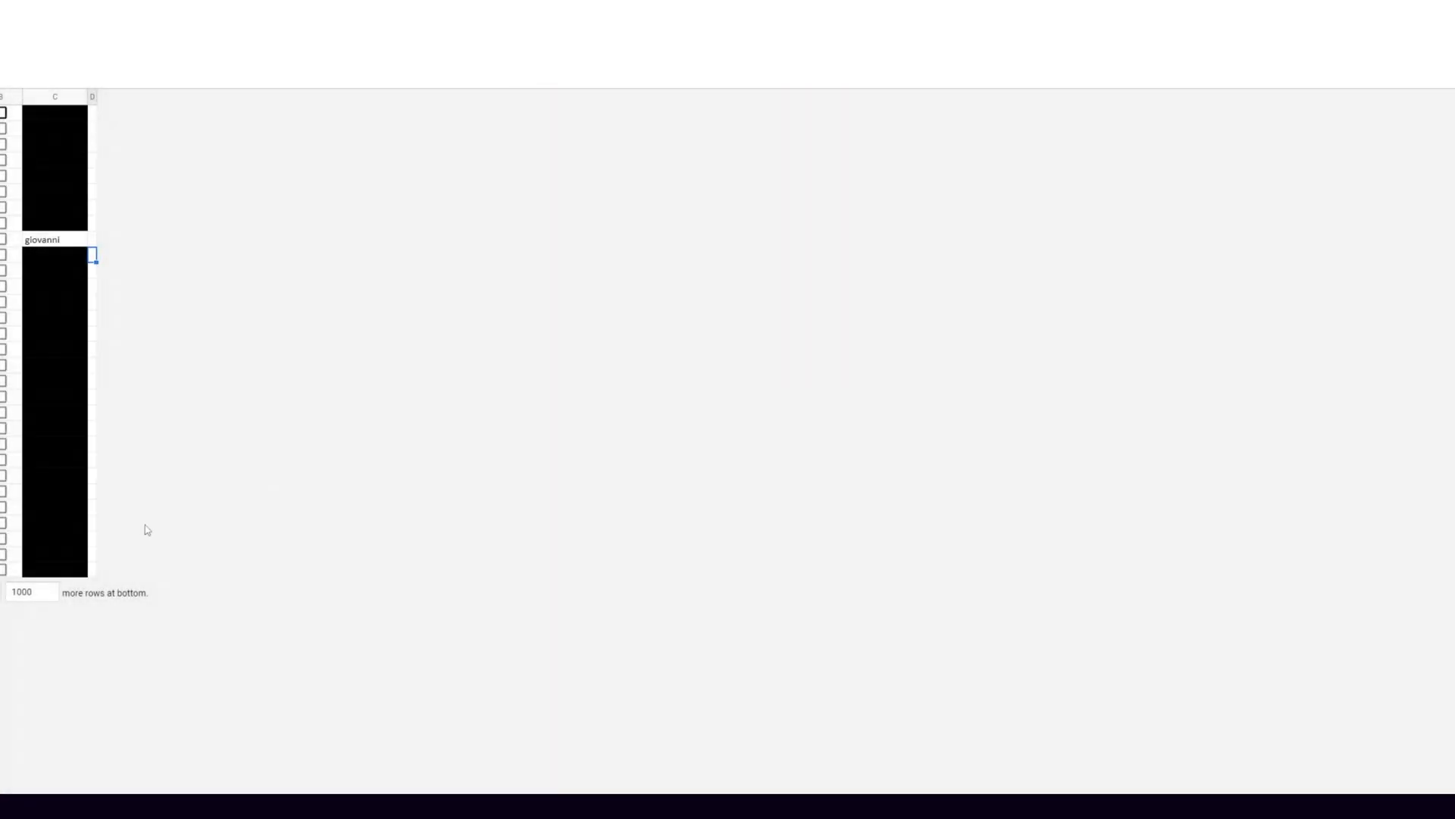
left_click(39, 503)
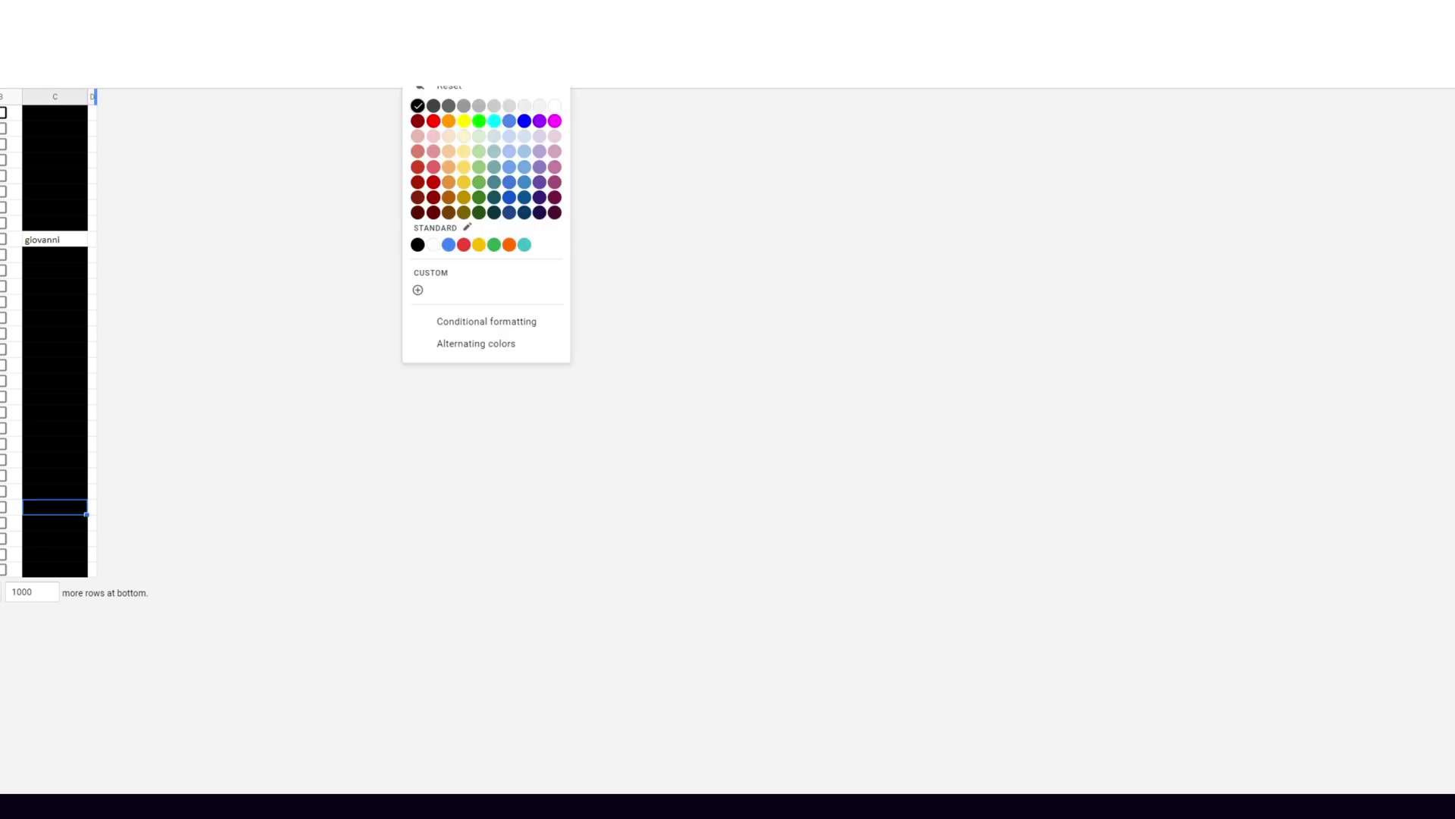